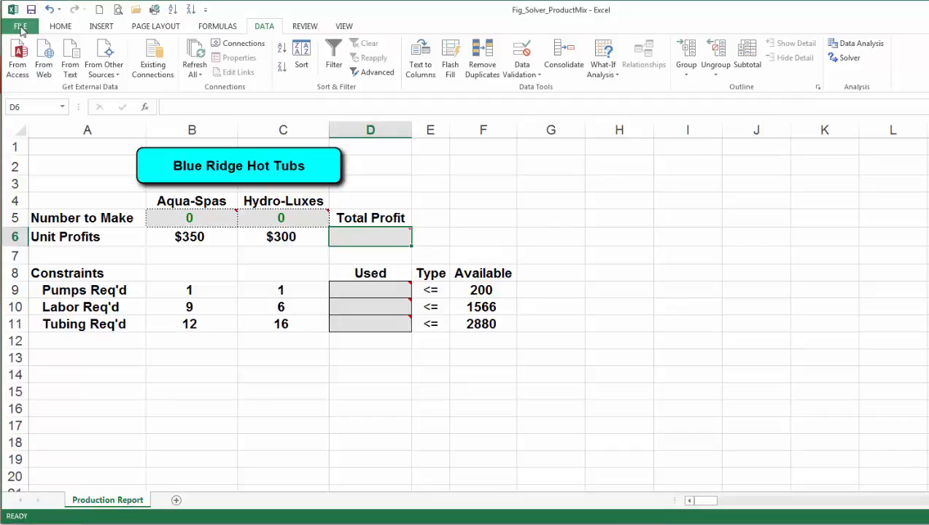
- Check in the Excel add-in settings whether the Solver Add-in is enabled, leave them without changes, and open Solver
click(21, 28)
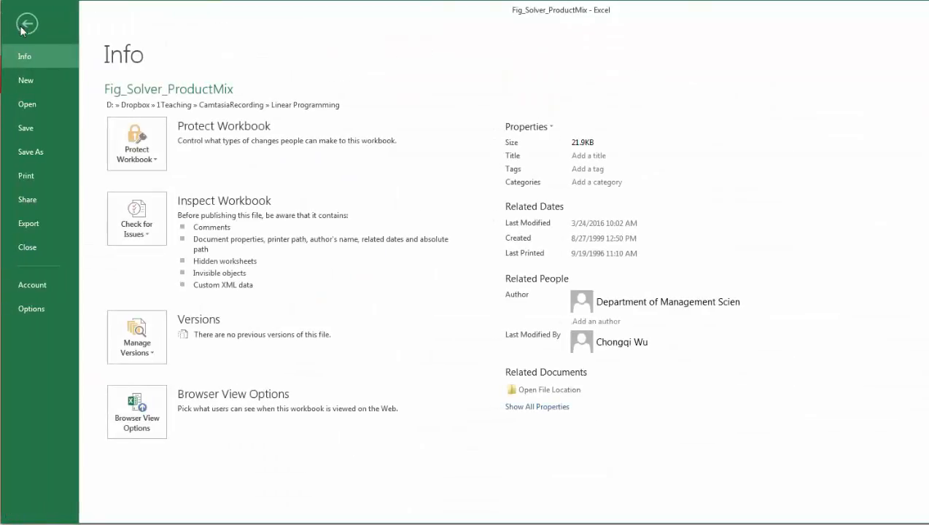
click(31, 308)
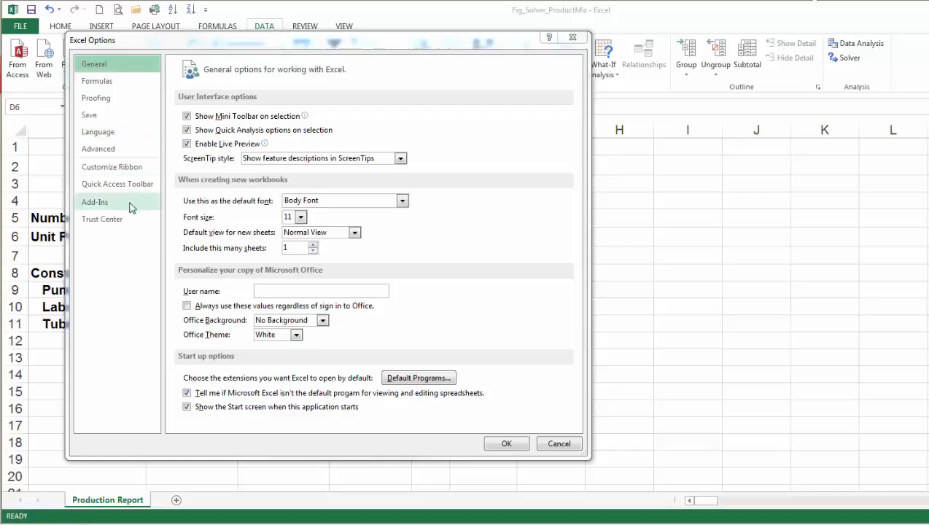
click(93, 203)
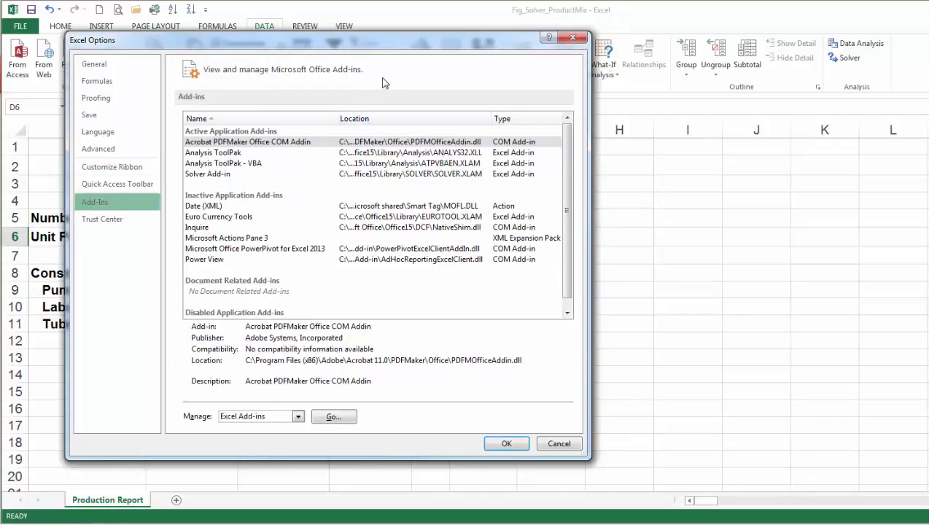
click(204, 175)
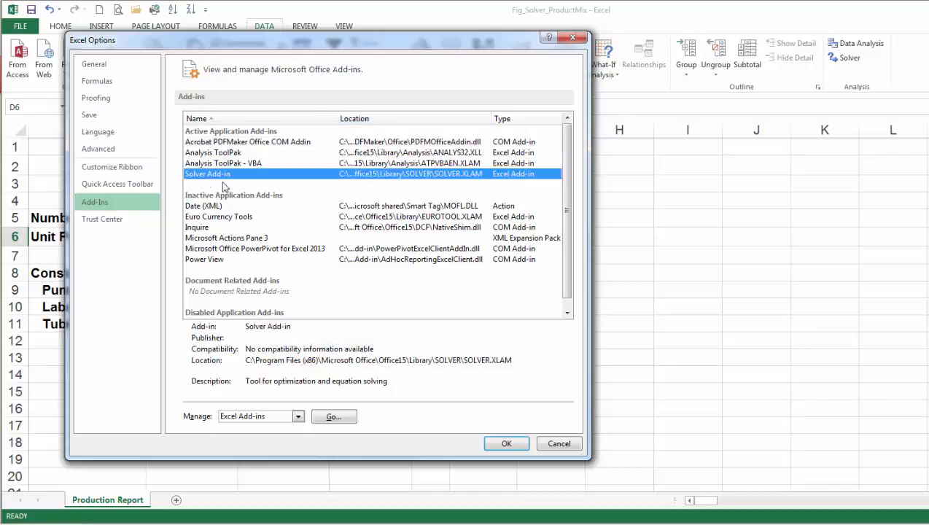
click(326, 415)
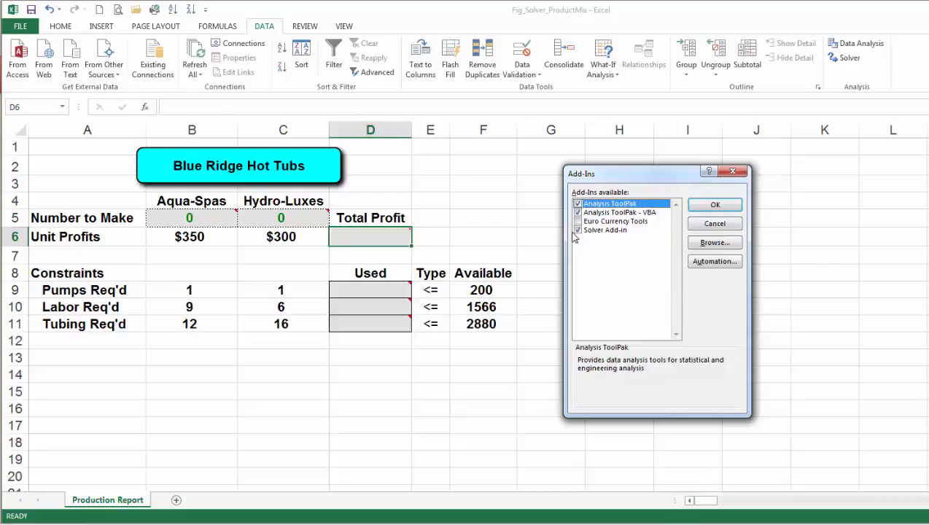
click(722, 229)
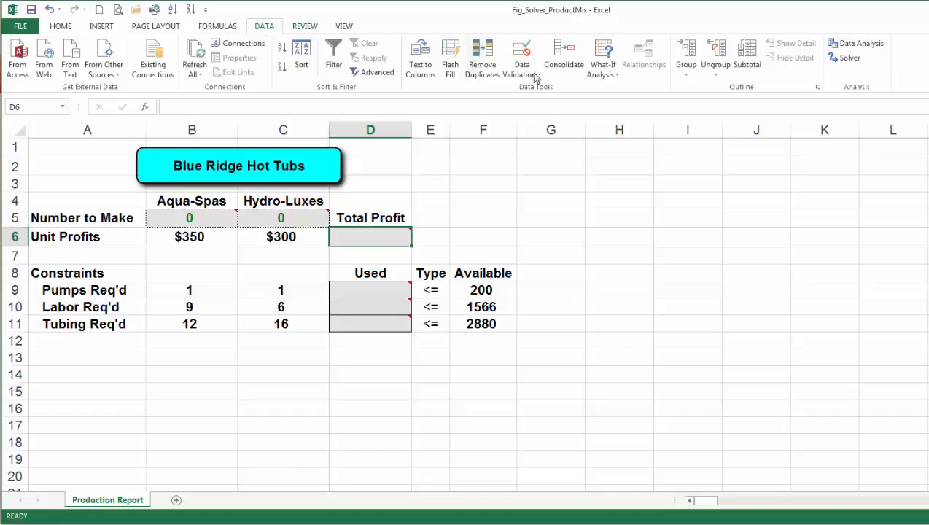
click(845, 60)
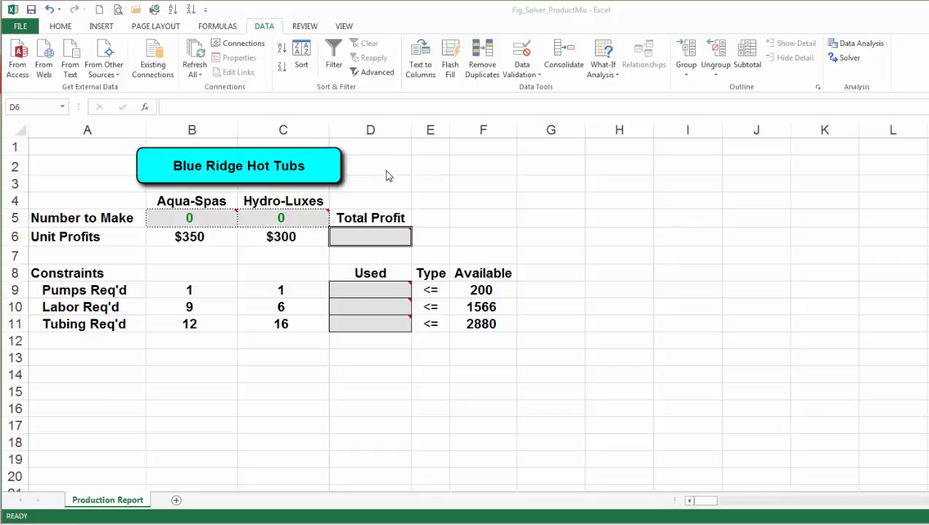
- Examine the row labels in column A and the Aqua-Spas number to make, unit profit and resource requirements in column B
click(100, 128)
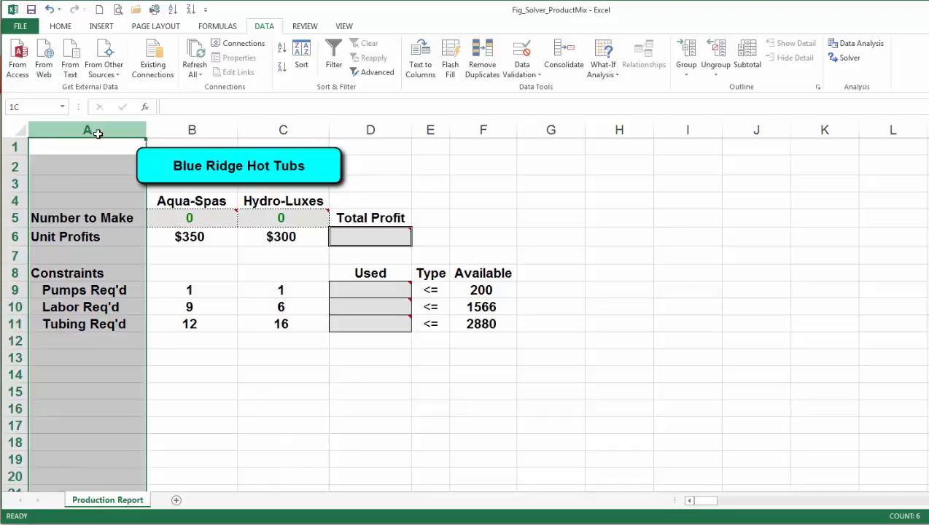
click(79, 164)
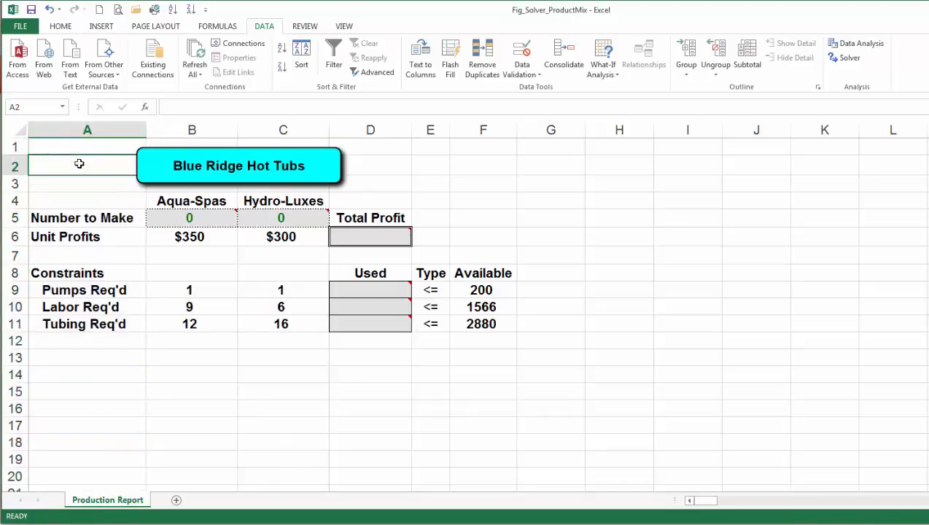
click(57, 236)
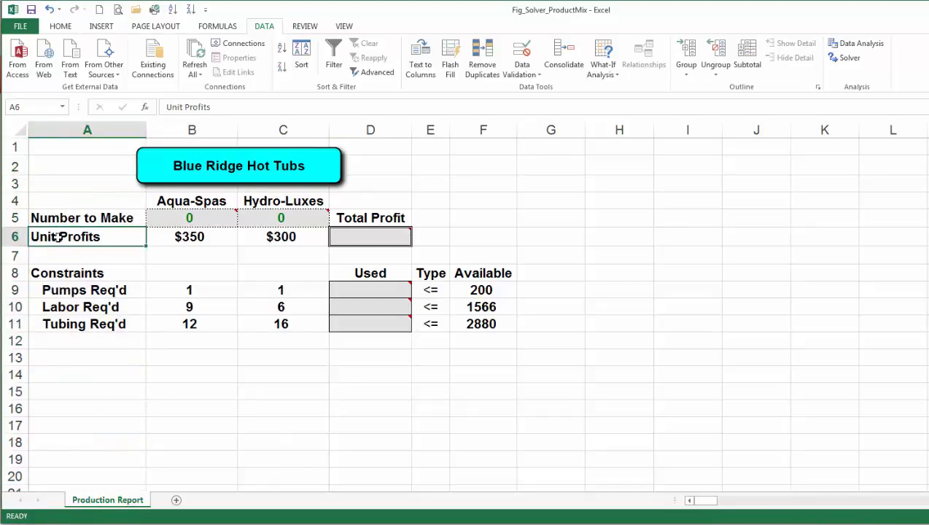
click(57, 290)
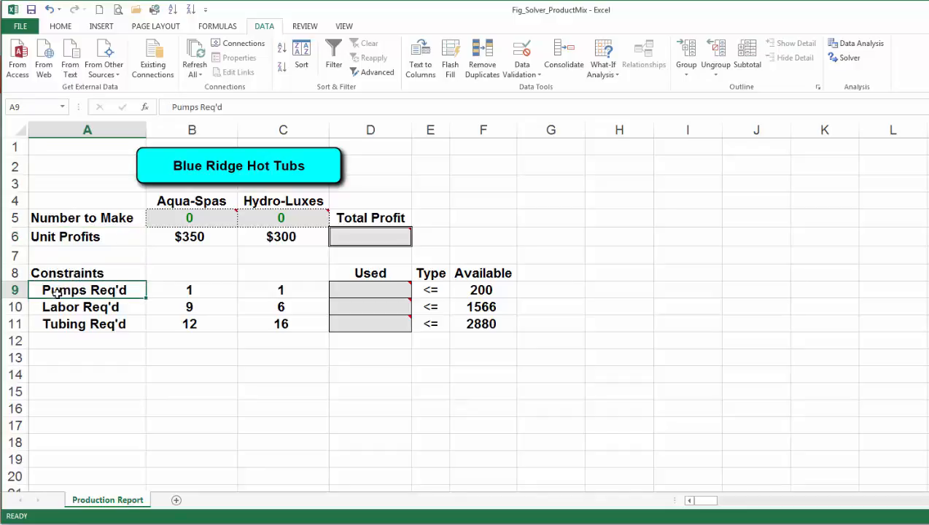
click(190, 128)
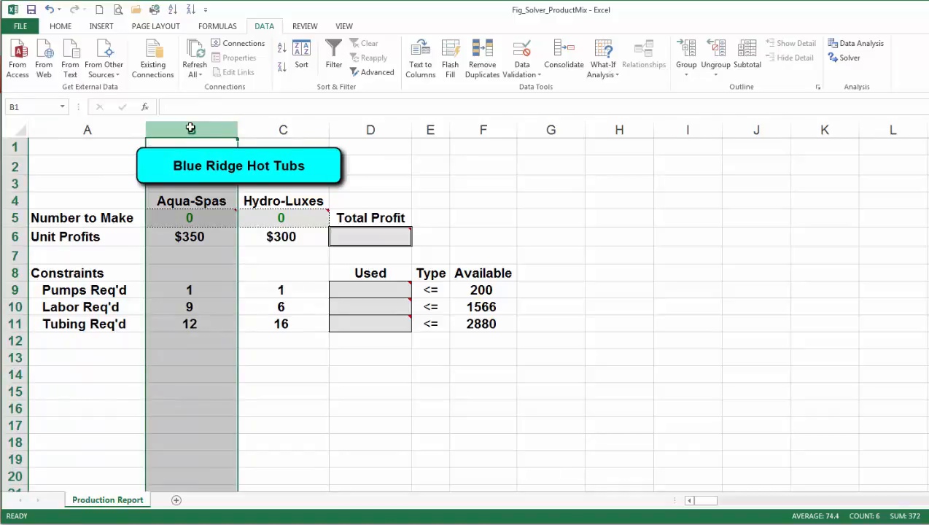
click(174, 220)
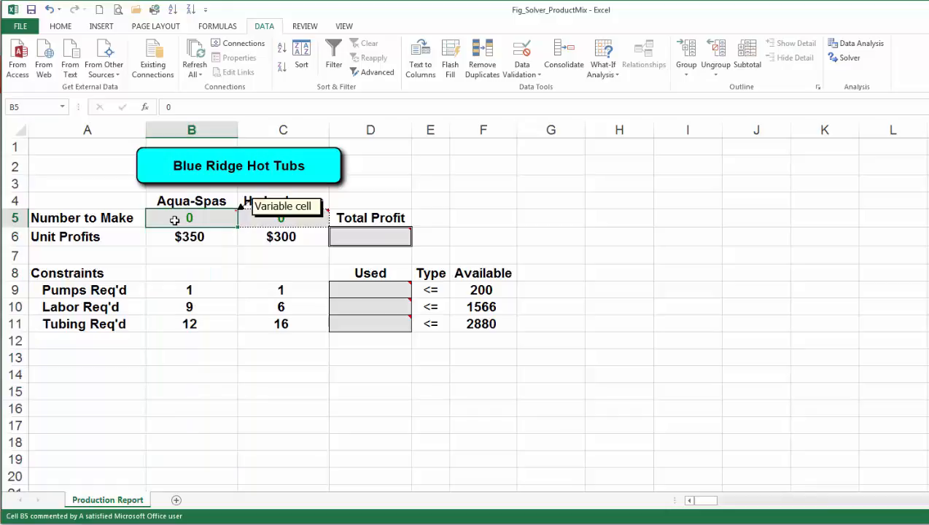
click(175, 237)
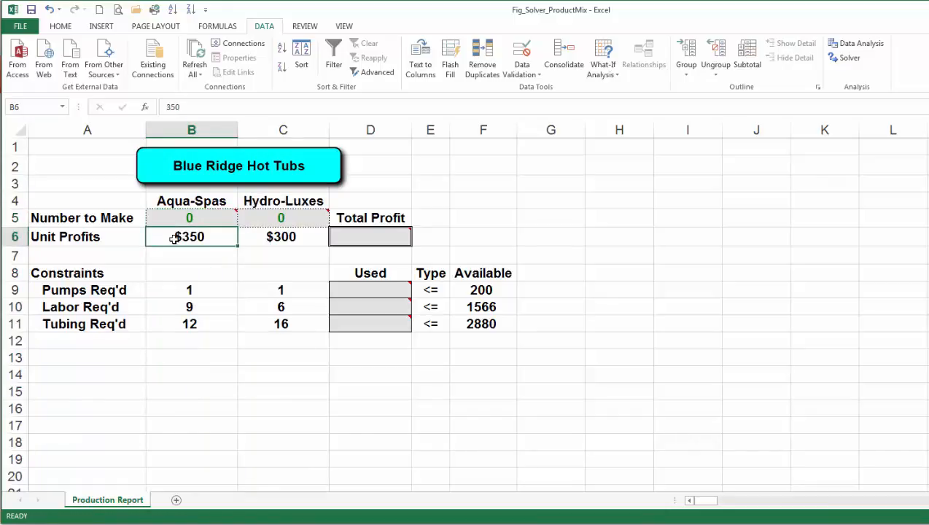
click(177, 290)
click(167, 326)
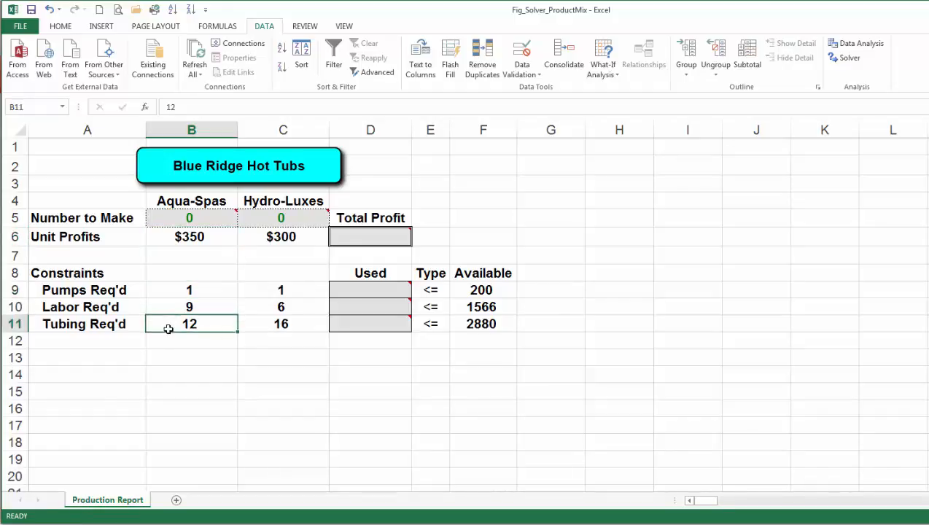
click(202, 291)
click(196, 307)
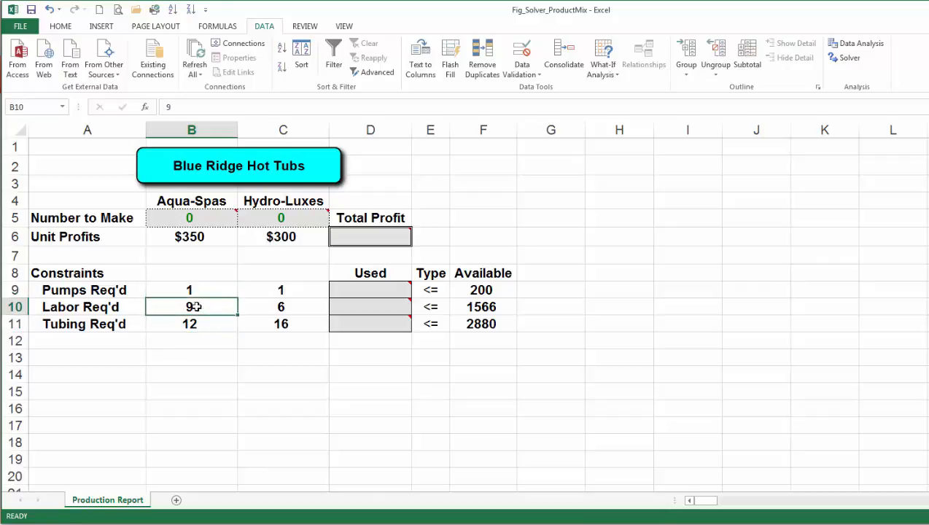
click(198, 324)
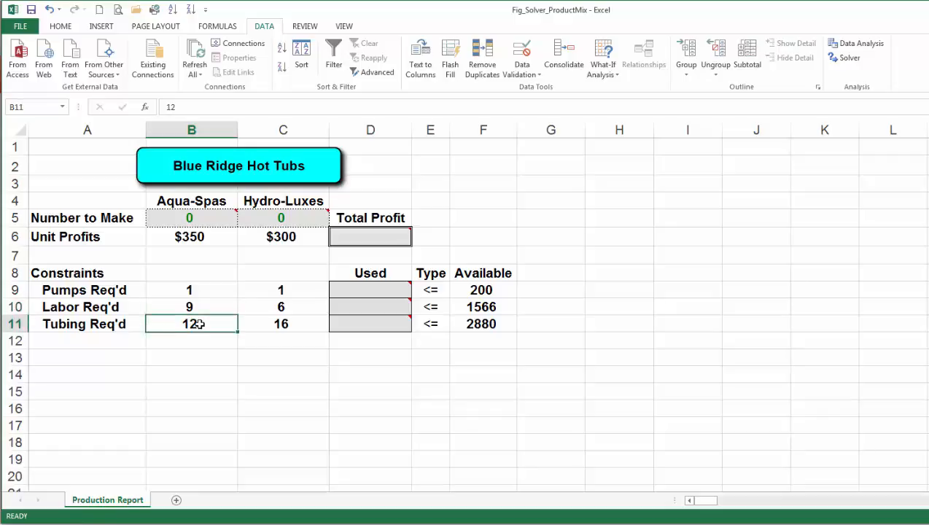
- Examine the Hydro-Luxes number to make, unit profit, and pump, labor and tubing requirements in column C
click(288, 129)
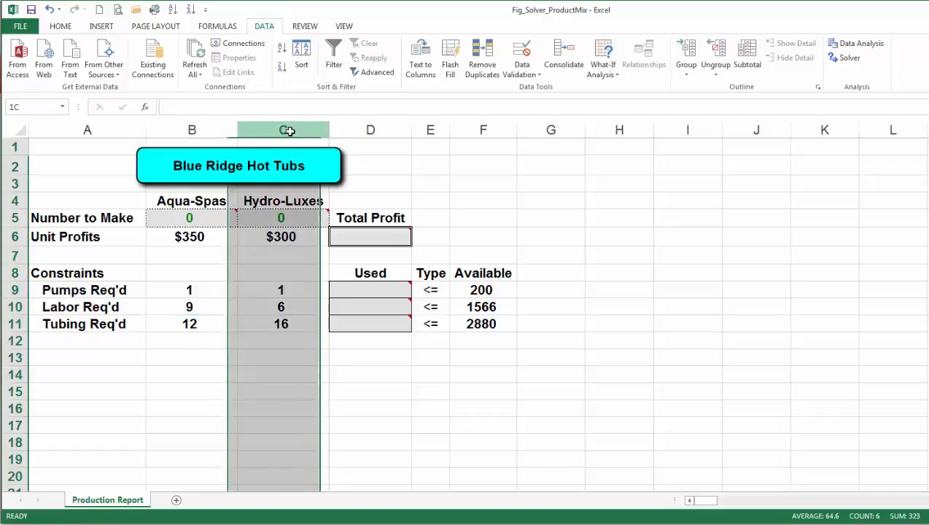
click(278, 217)
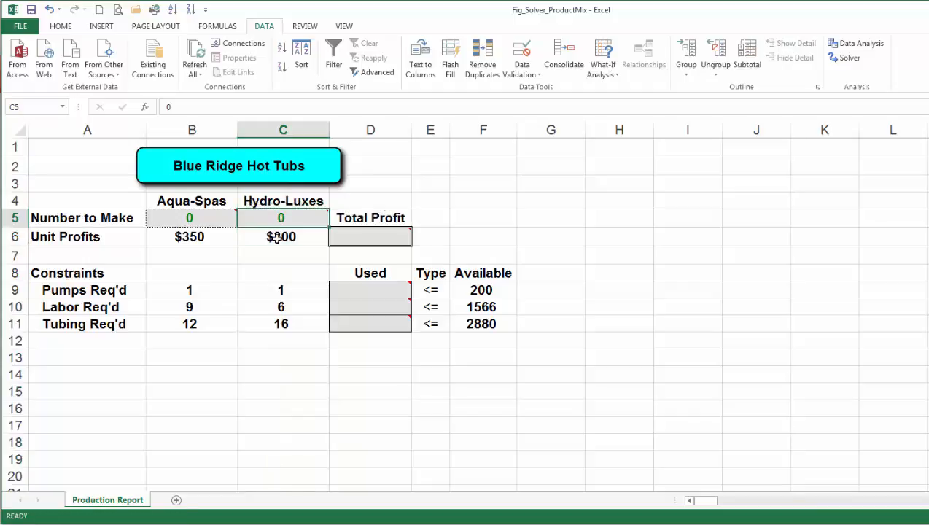
click(277, 237)
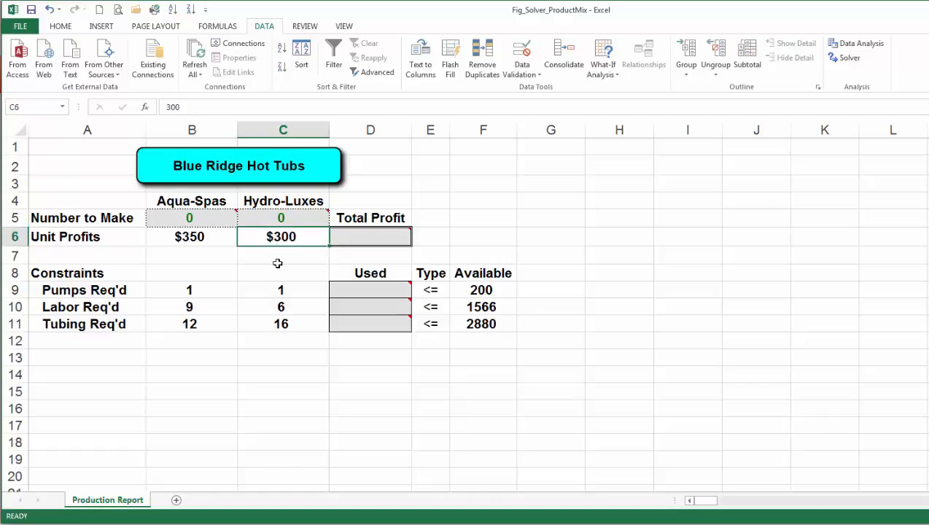
click(272, 290)
click(268, 305)
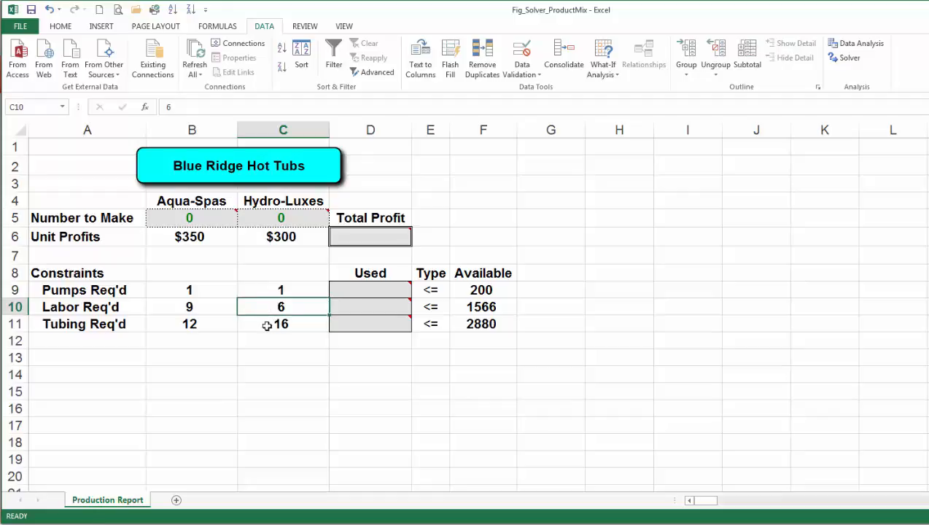
click(267, 326)
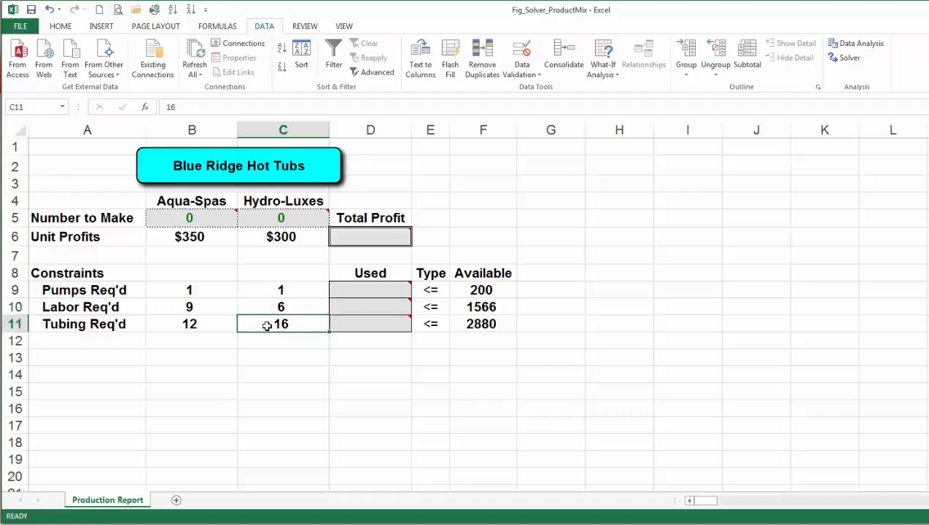
- Examine the constraint types in column E, the available resources in column F, and the Total Profit and Used cells in column D
click(431, 130)
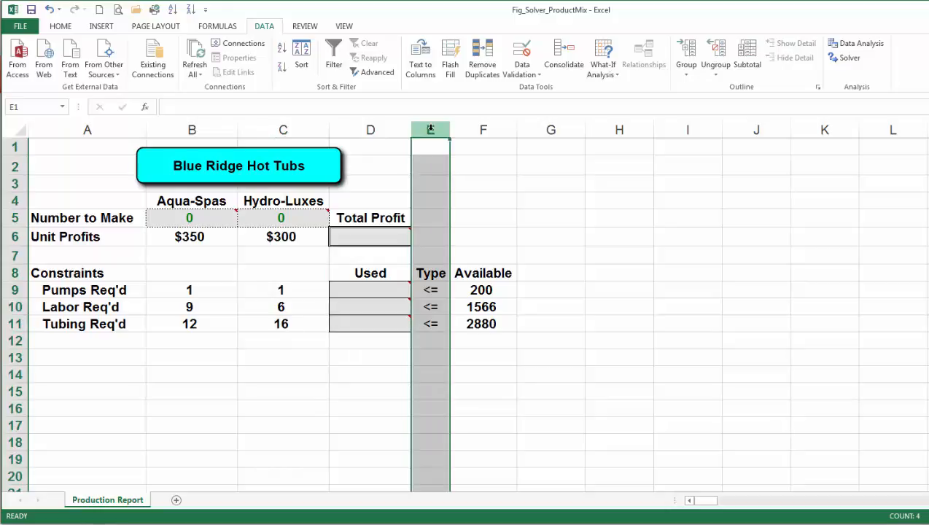
click(431, 291)
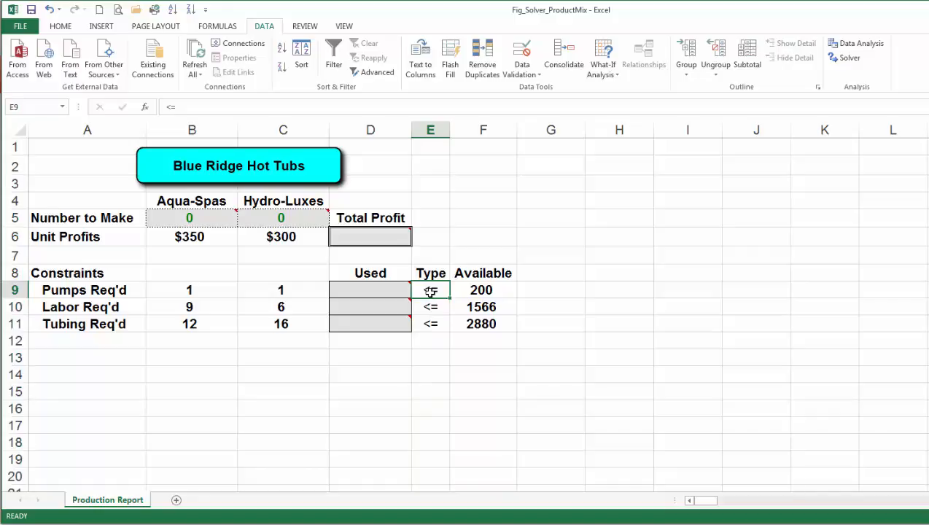
click(477, 128)
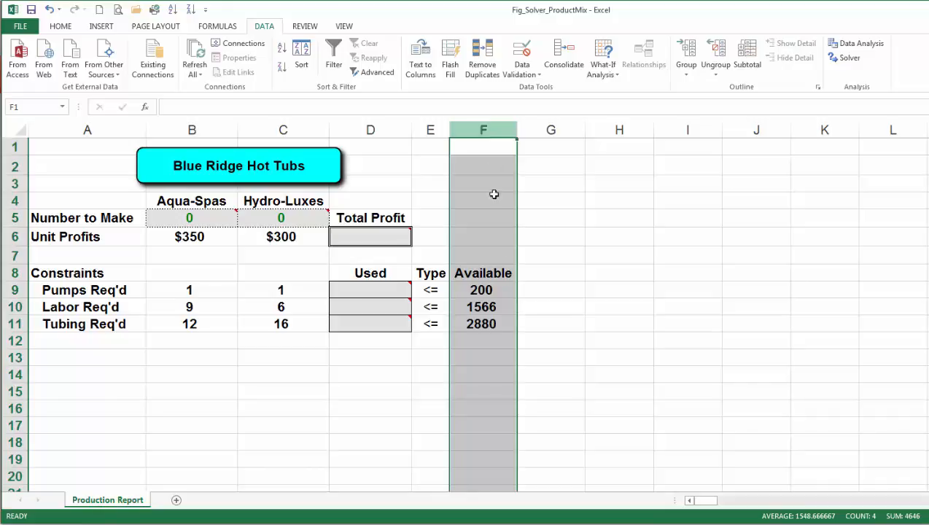
click(482, 289)
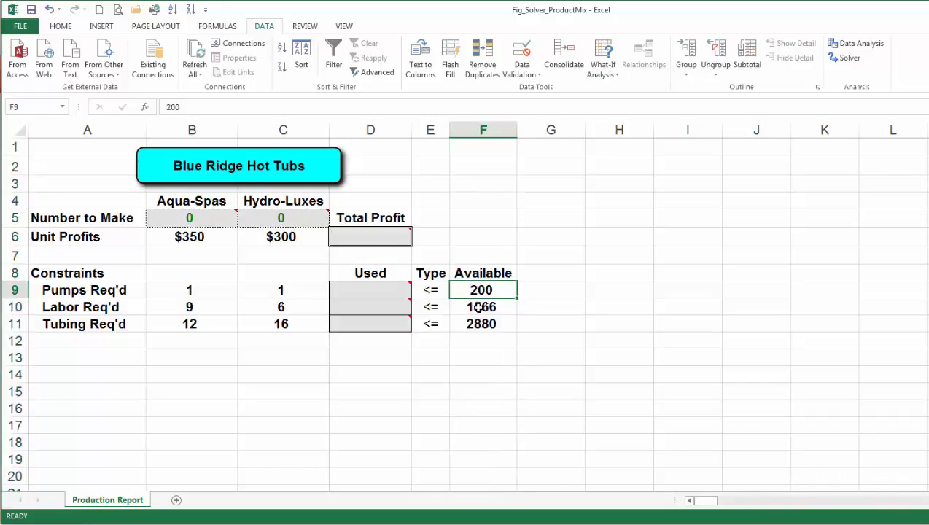
click(478, 307)
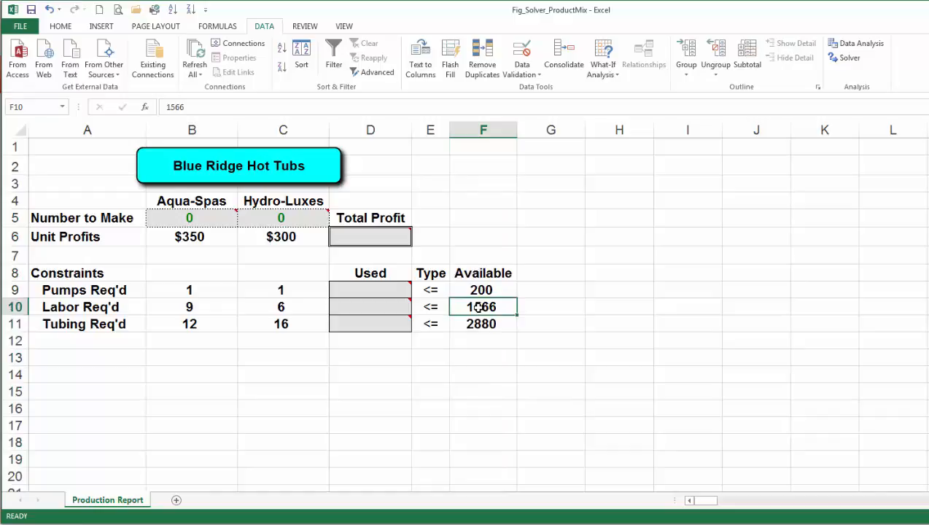
click(478, 323)
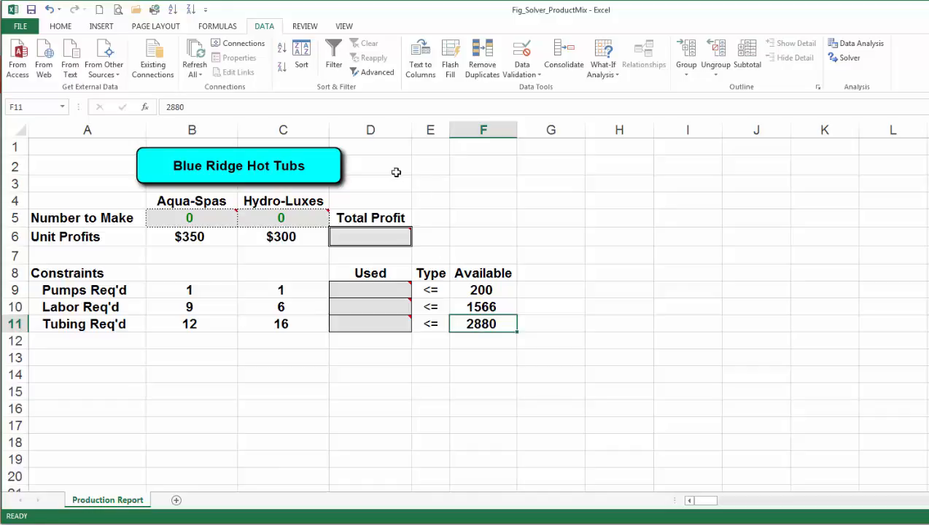
click(377, 129)
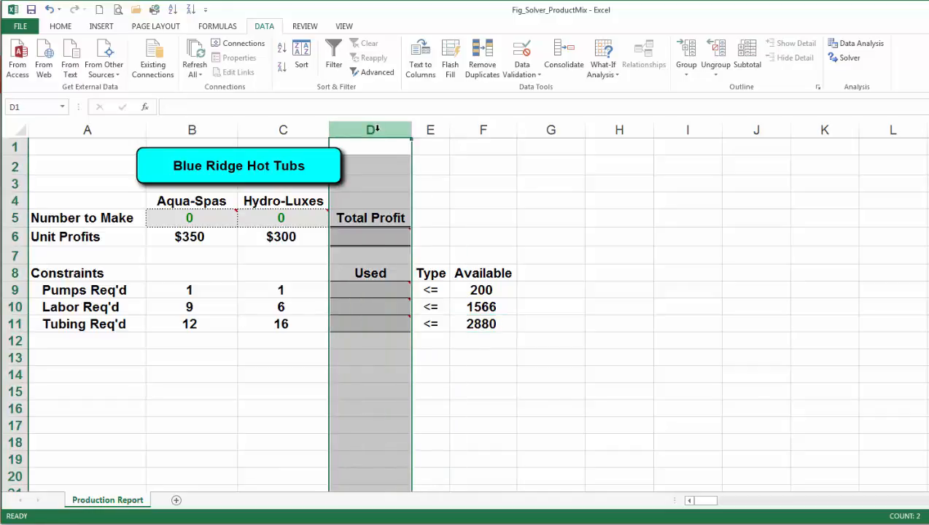
click(379, 234)
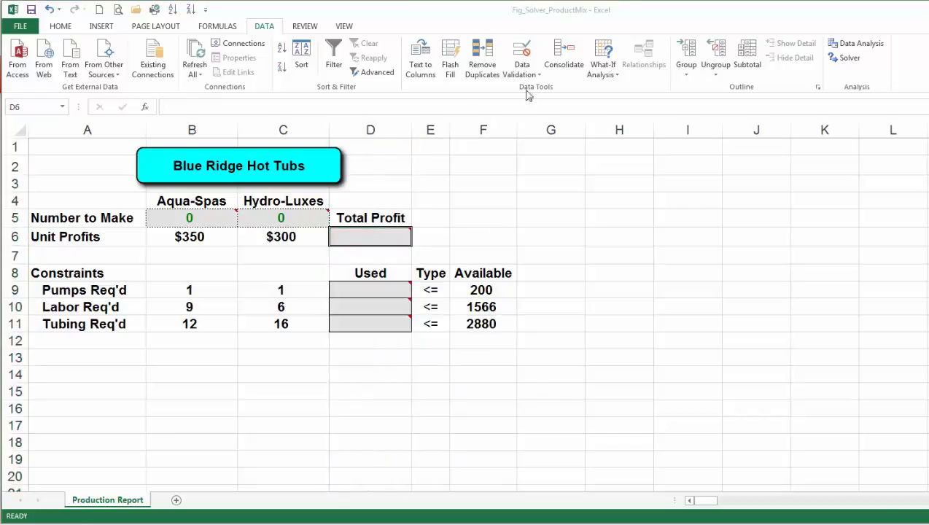
- Enter the formula =B6*B5+C6*C5 in the Total Profit cell D6
click(351, 238)
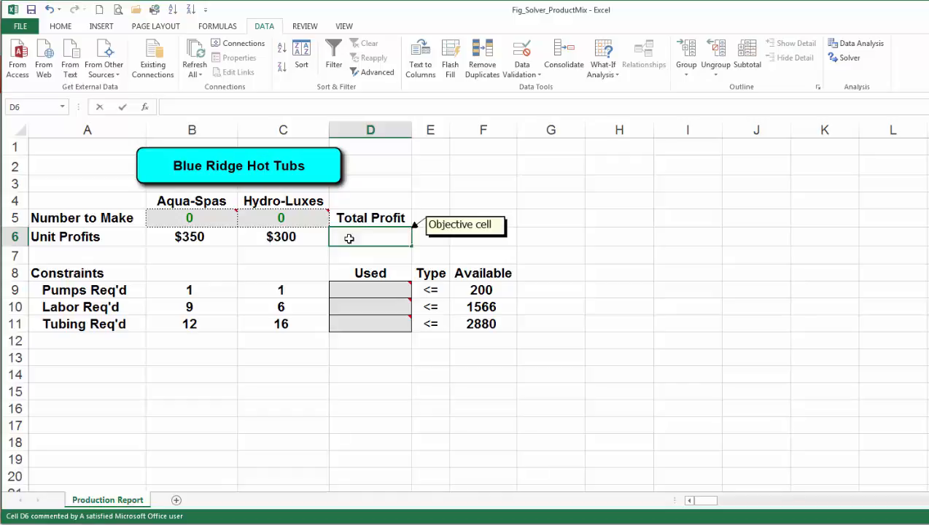
text(=)
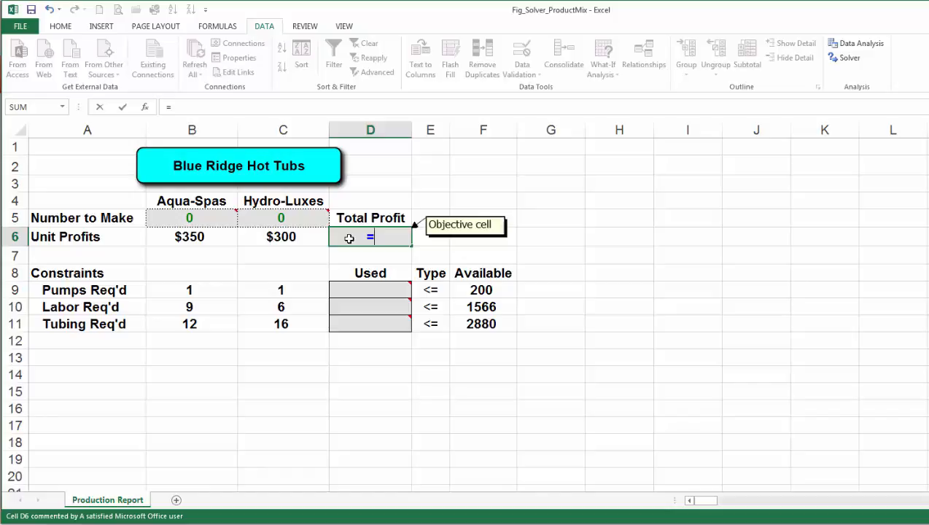
click(195, 237)
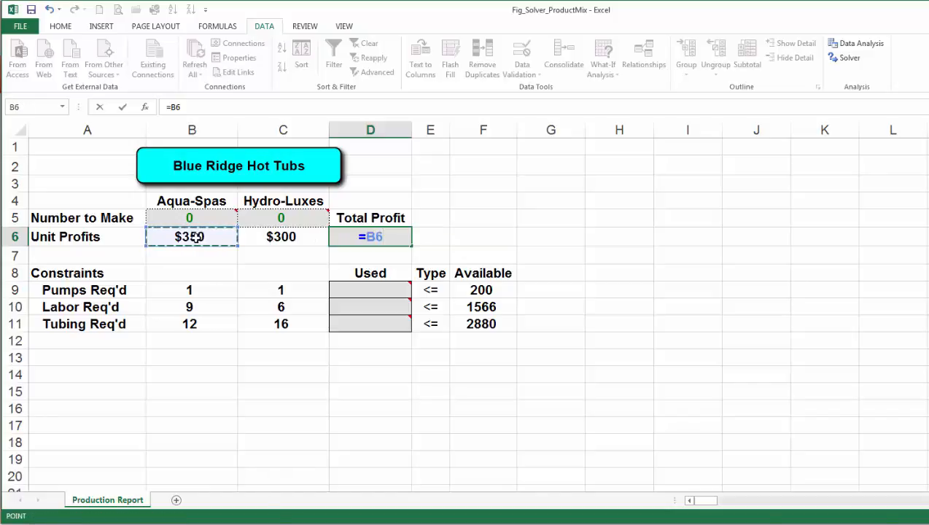
text(*)
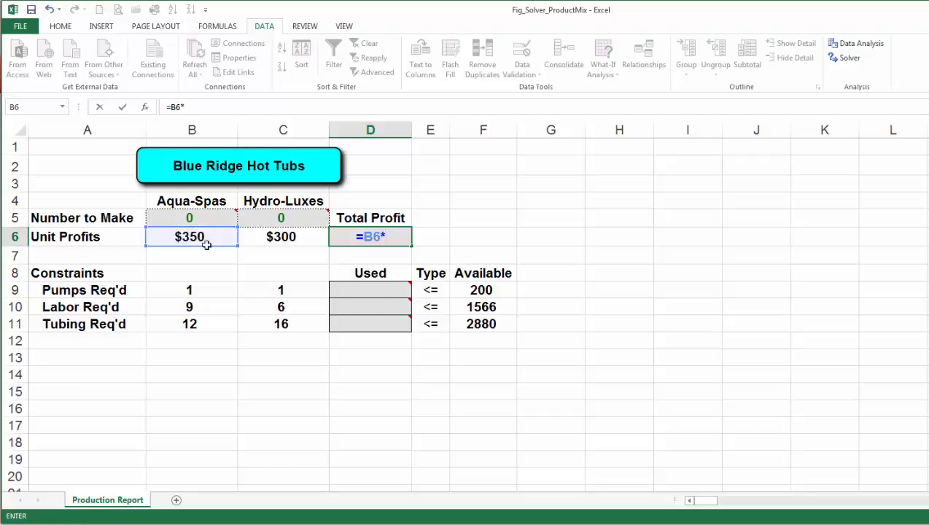
click(198, 218)
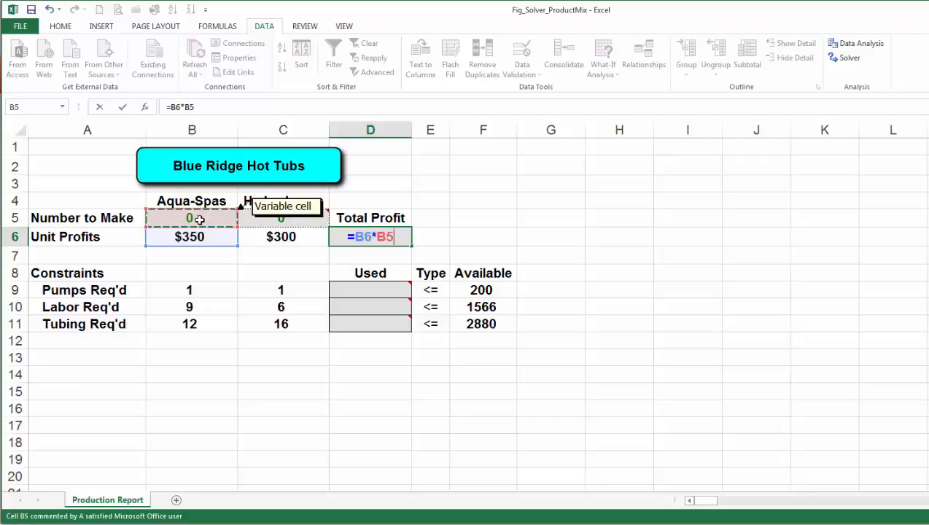
text(+)
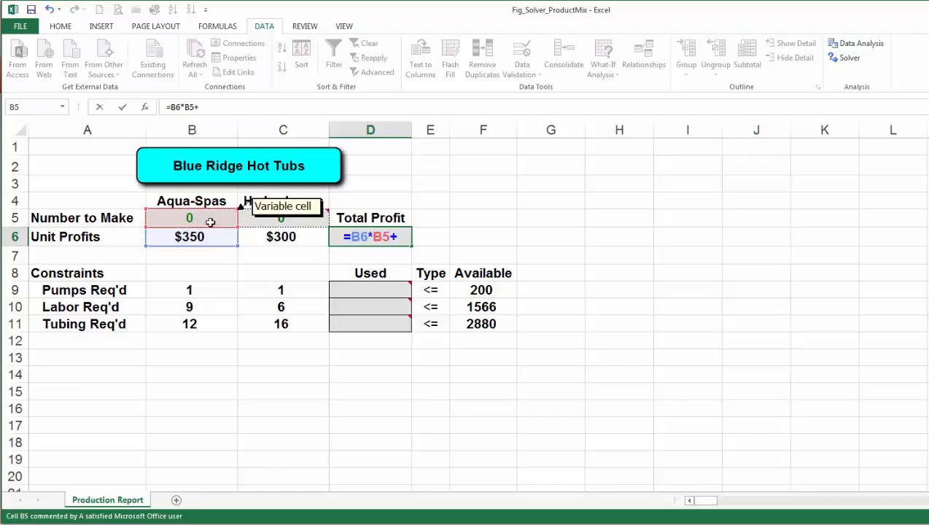
click(278, 238)
text(*)
click(277, 218)
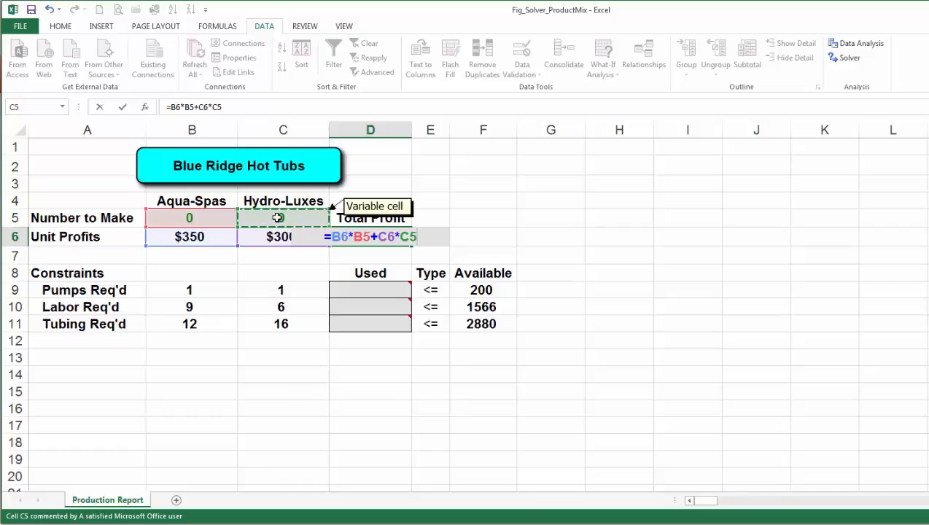
key(Return)
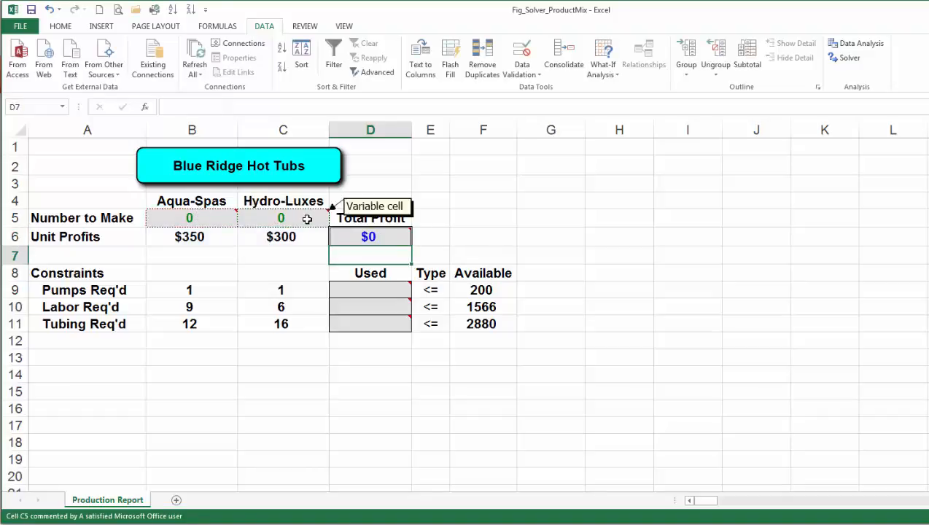
click(394, 239)
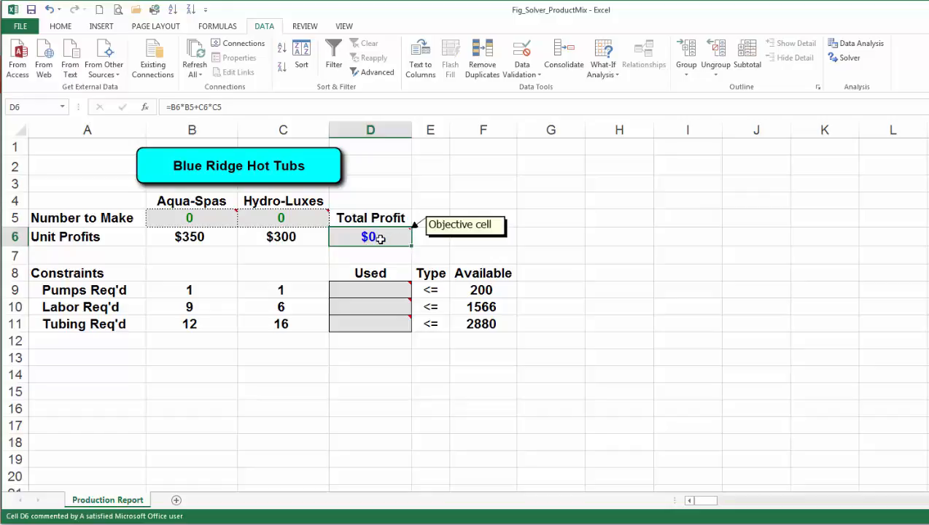
- Set the number to make to 10 for Aqua-Spas and 20 for Hydro-Luxes
click(161, 217)
text(10)
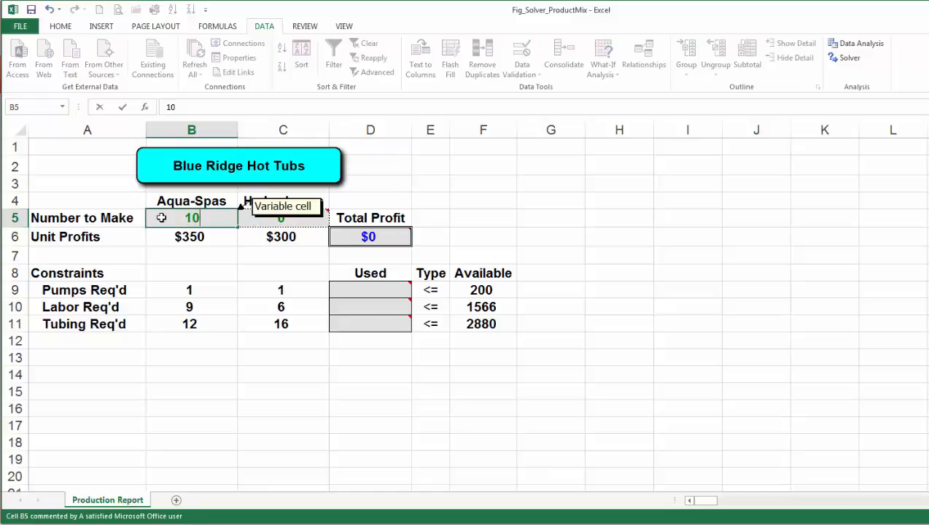
key(Return)
click(271, 219)
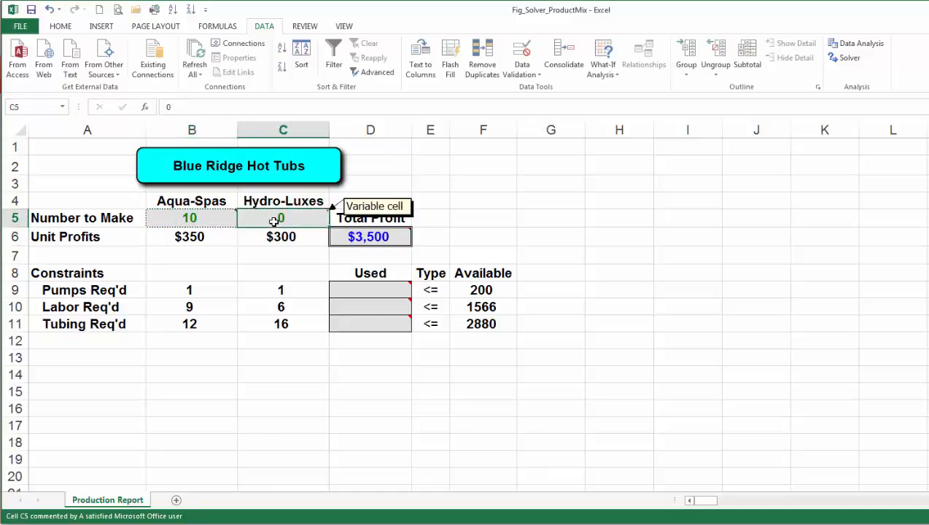
text(20)
key(Return)
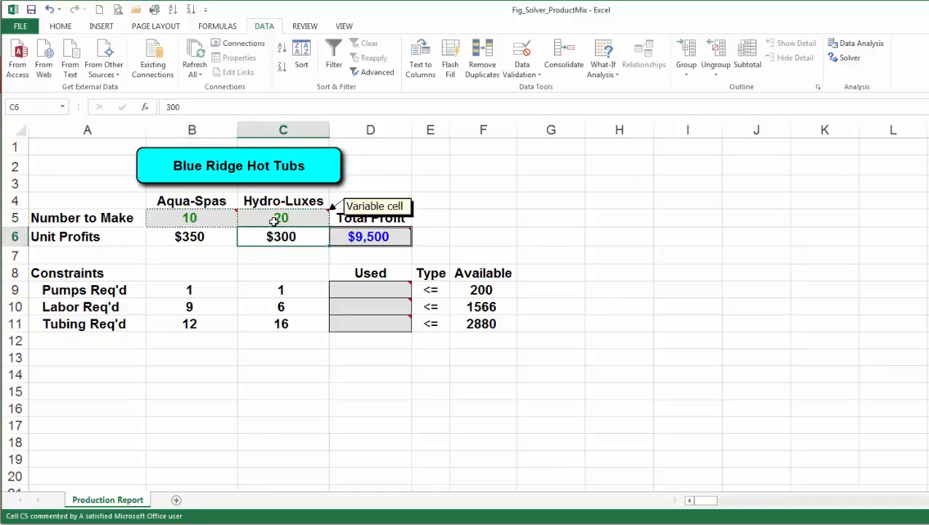
- Replace the Total Profit formula in D6 with =SUMPRODUCT(B6:C6,B5:C5)
click(347, 239)
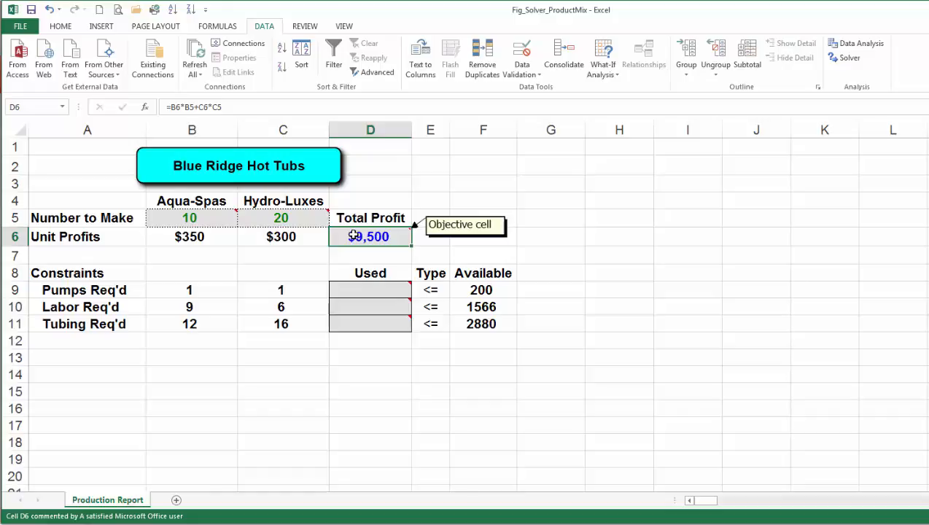
double_click(352, 238)
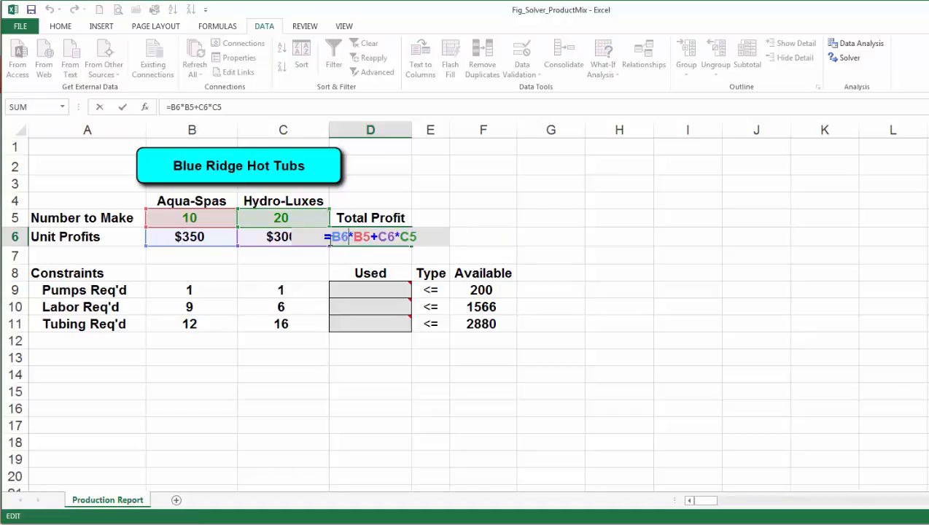
drag(328, 238, 423, 239)
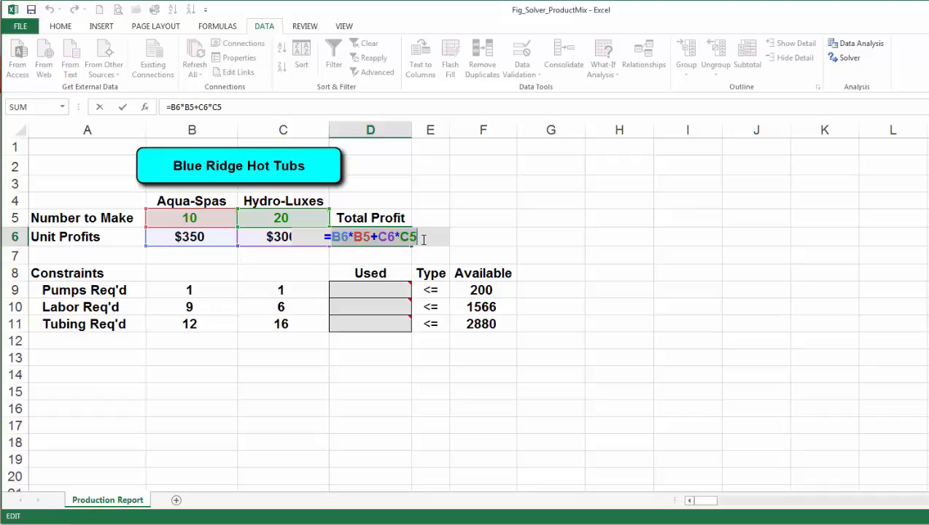
text(sump)
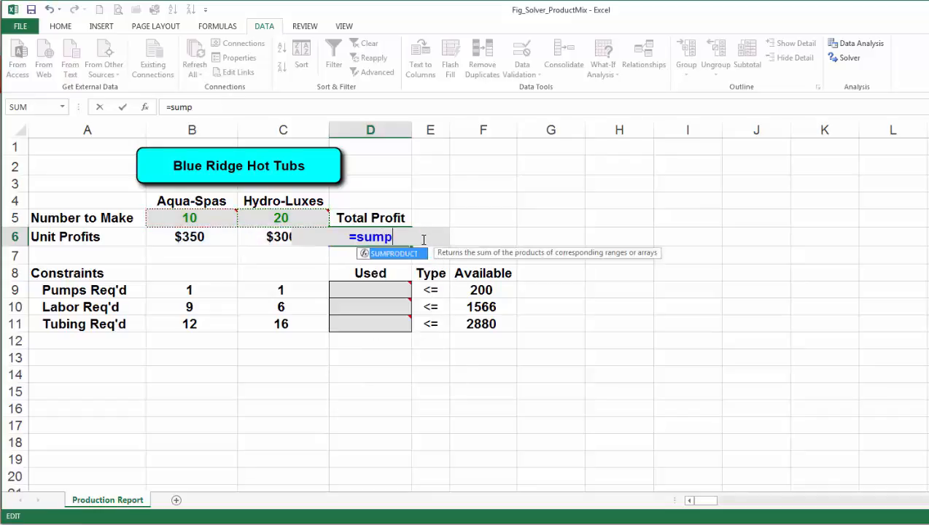
text(roduct()
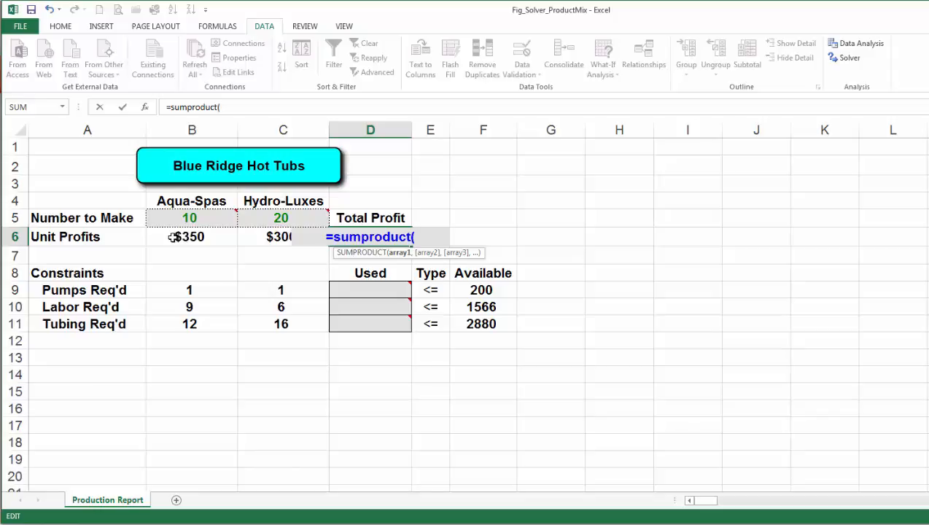
drag(172, 237, 259, 243)
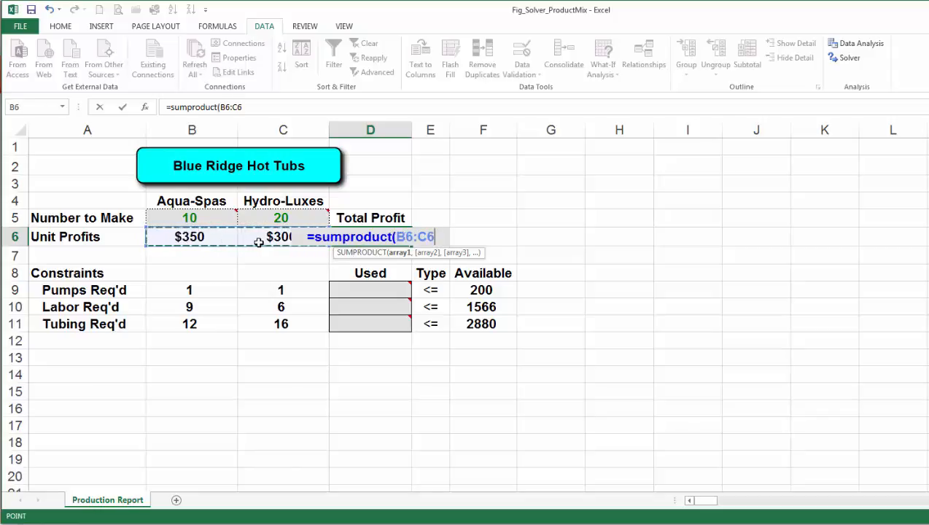
text(,)
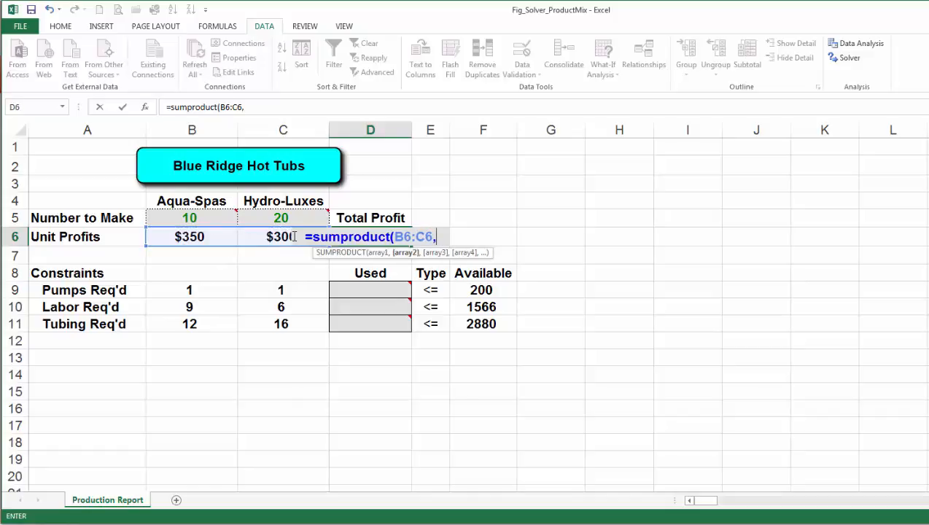
drag(188, 219, 279, 222)
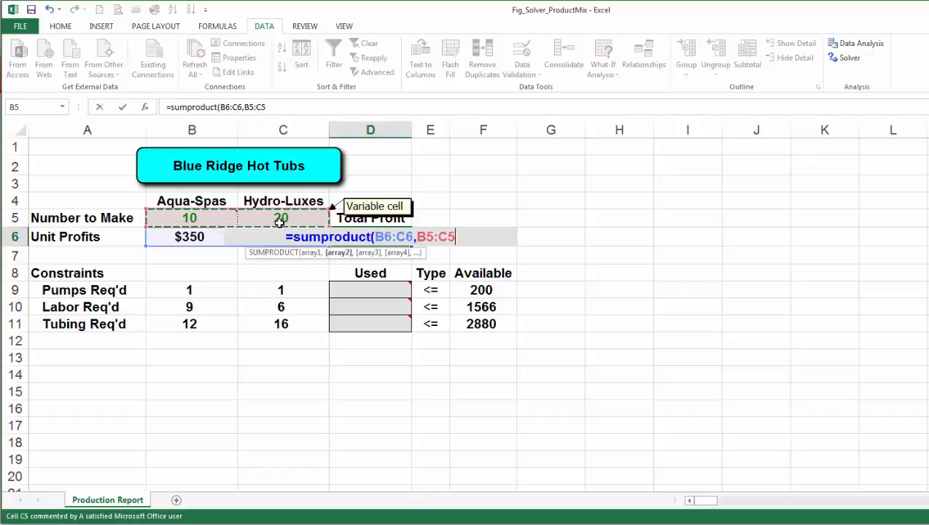
text())
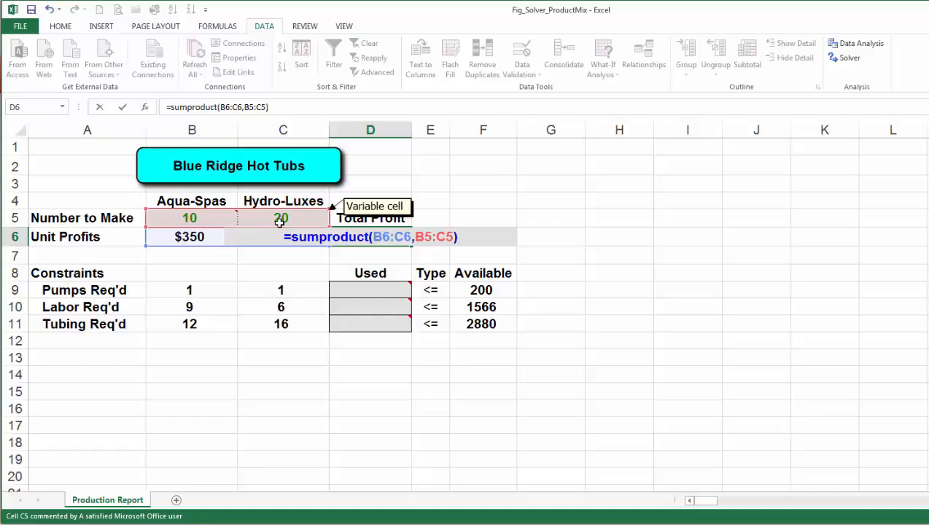
key(Return)
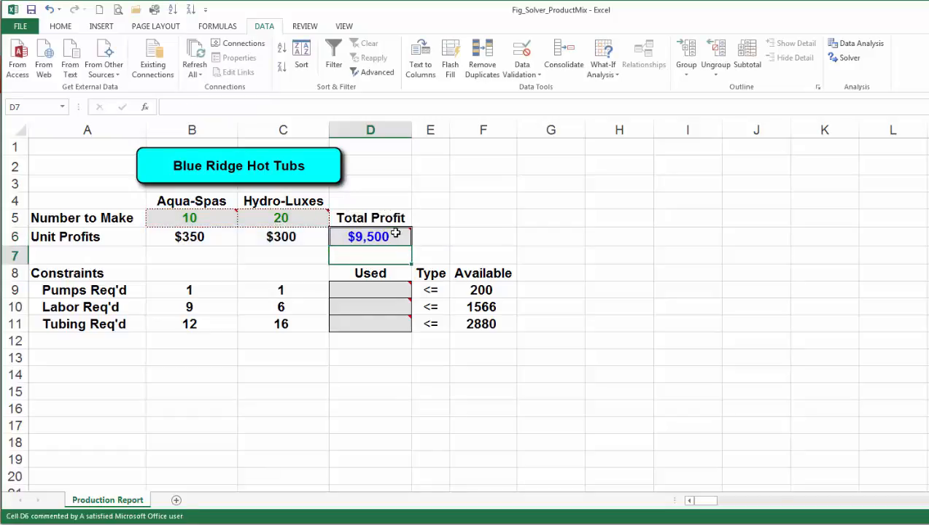
mouse_move(390, 239)
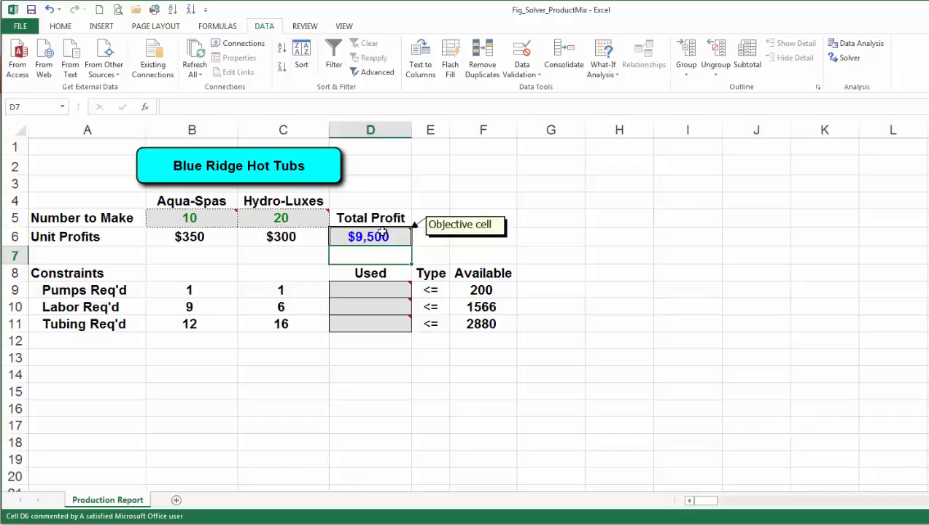
- Enter =SUMPRODUCT(B9:C9,$B$5:$C$5) in the Used cell D9 for pumps, with an absolute reference to the numbers to make
click(360, 288)
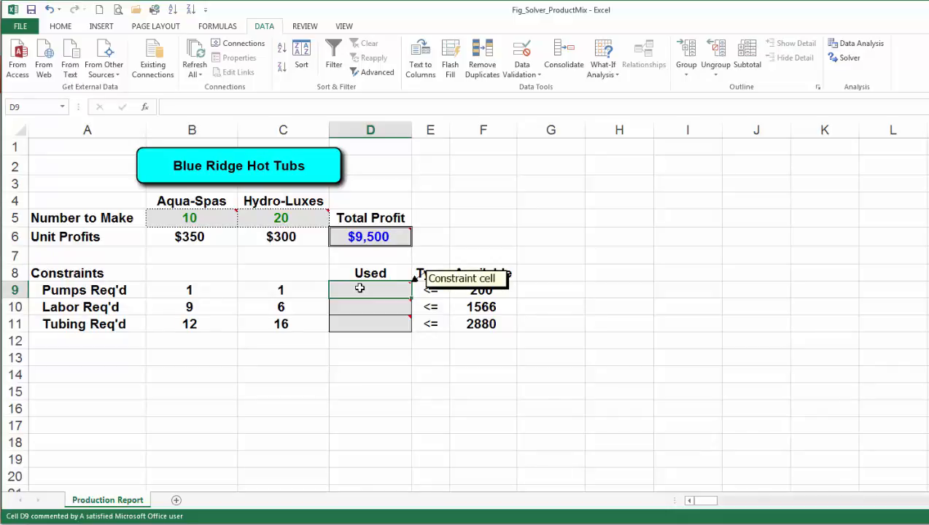
text(=)
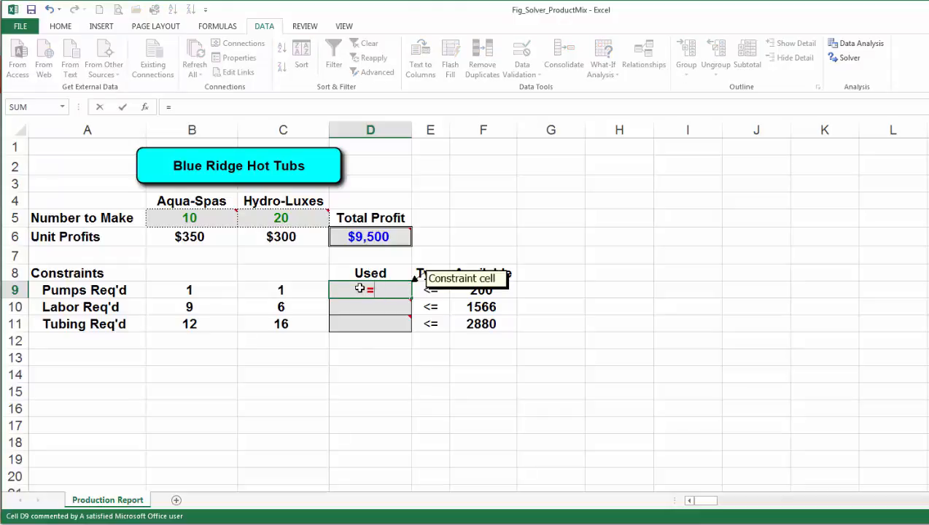
text(sumprodu)
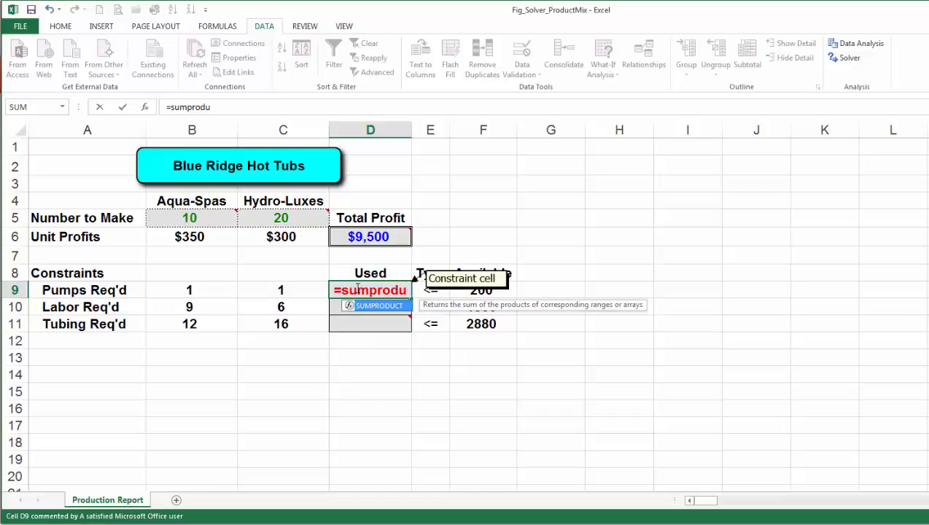
double_click(370, 310)
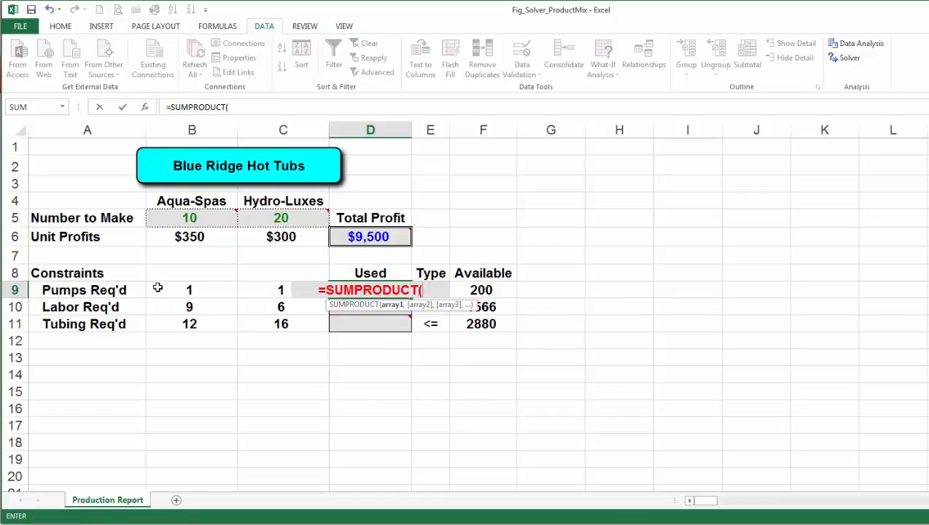
drag(158, 288, 269, 287)
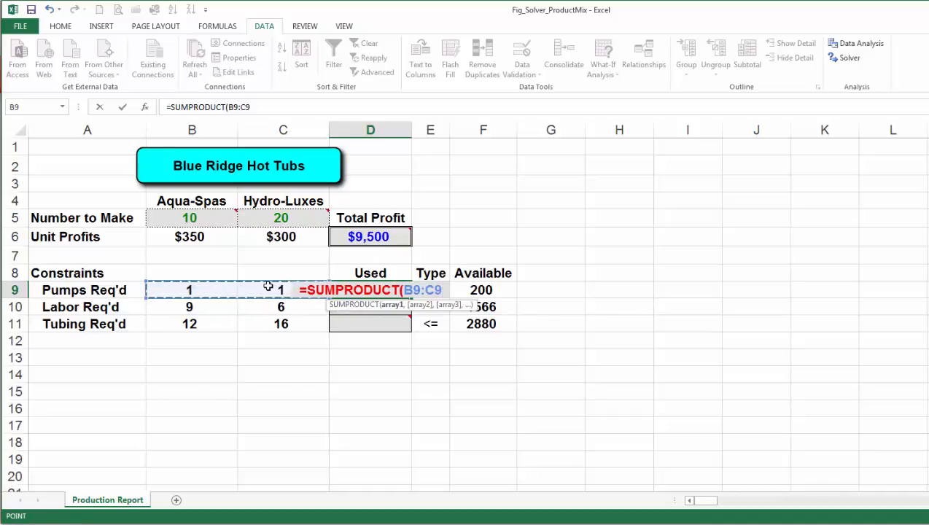
text(,)
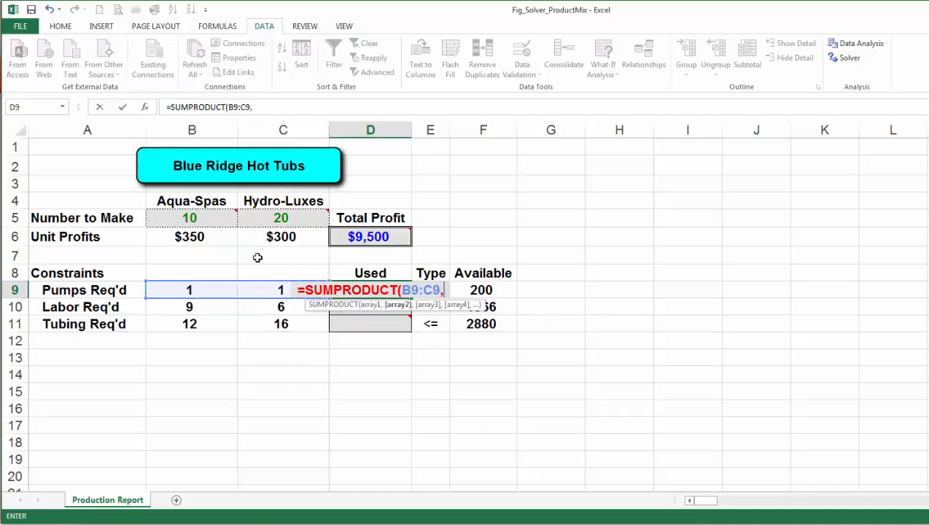
drag(187, 219, 277, 217)
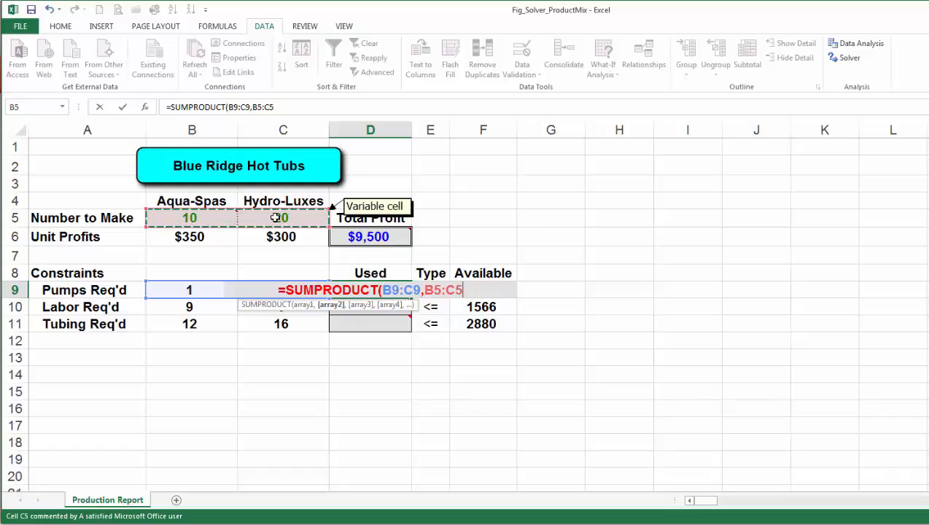
key(F4)
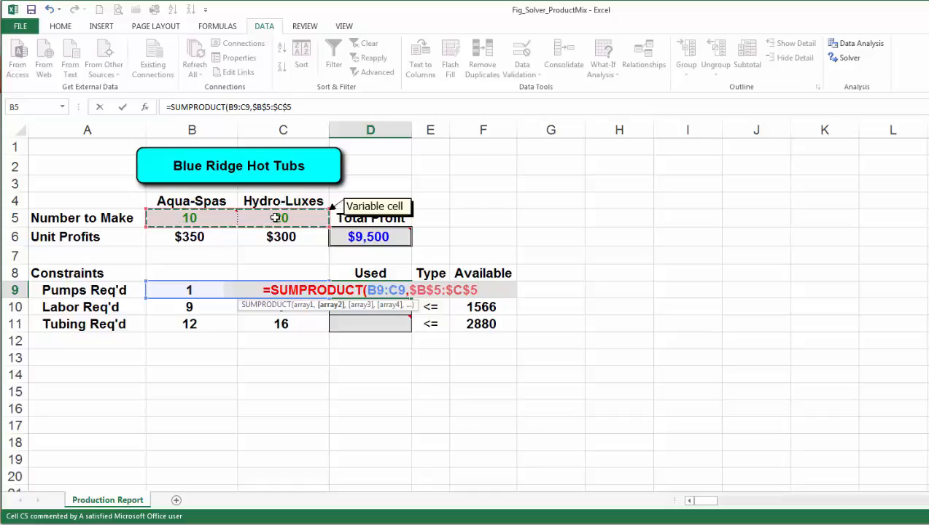
text())
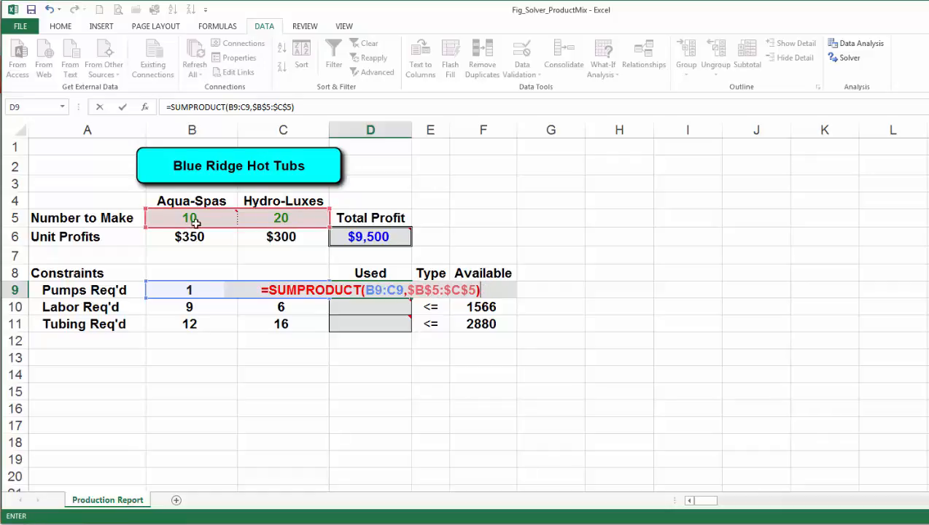
mouse_move(193, 221)
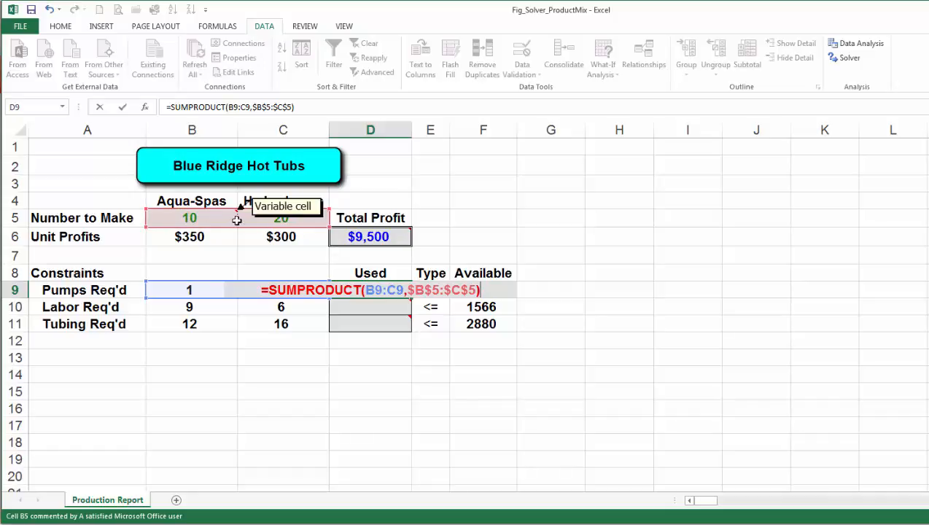
mouse_move(280, 217)
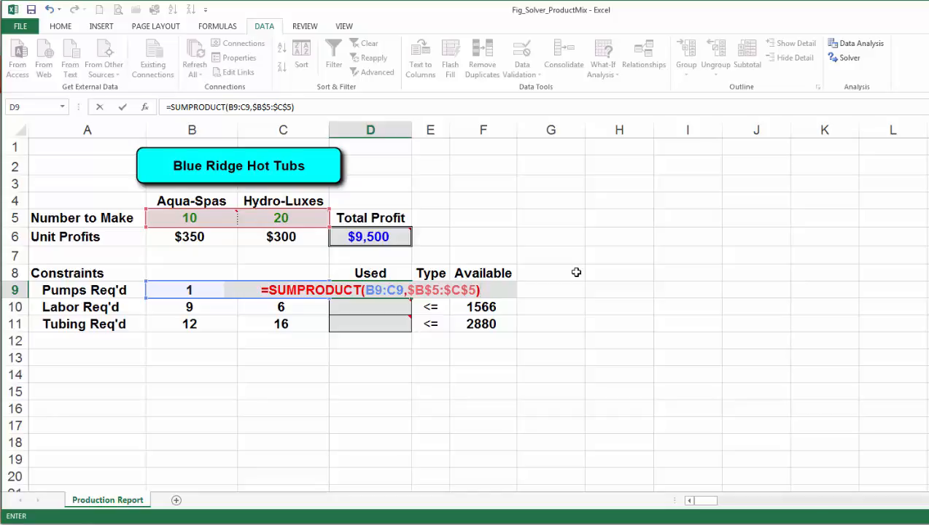
key(Return)
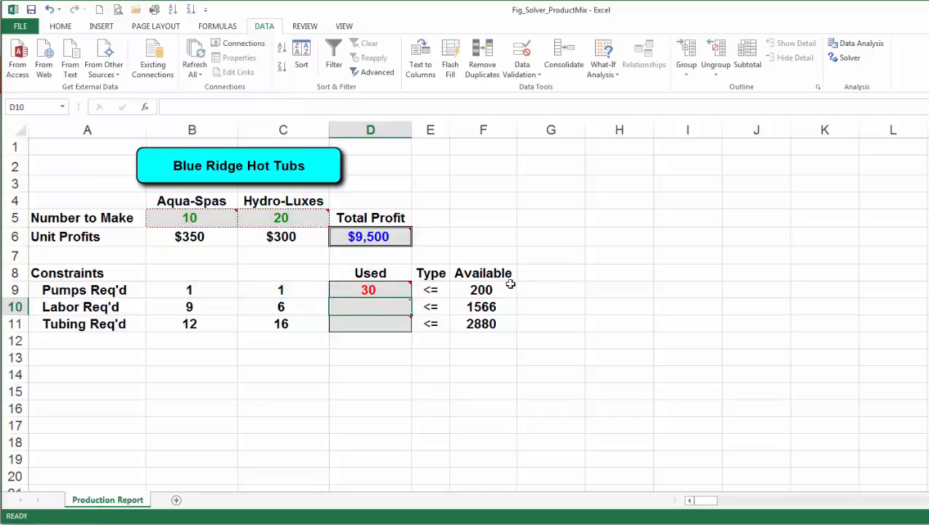
- Copy the pumps Used formula from D9 down to the labor and tubing cells D10:D11
click(376, 290)
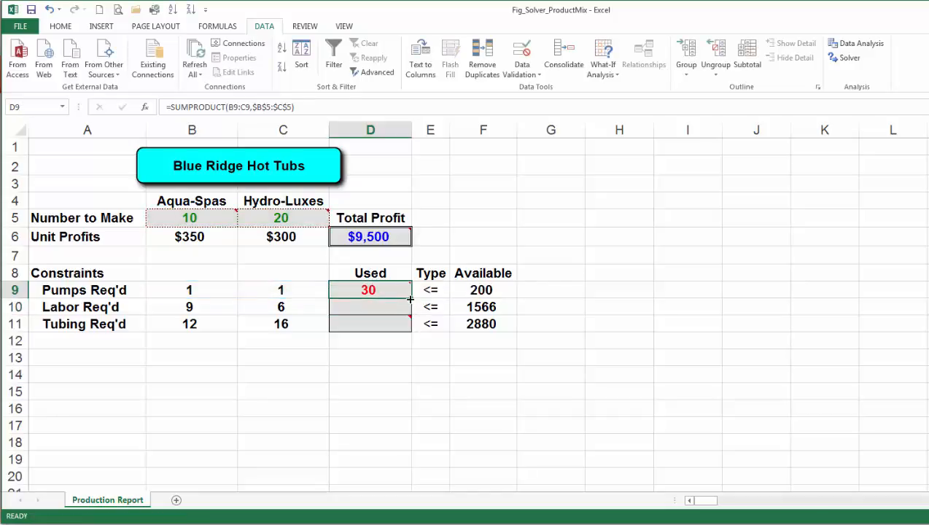
drag(413, 298, 414, 334)
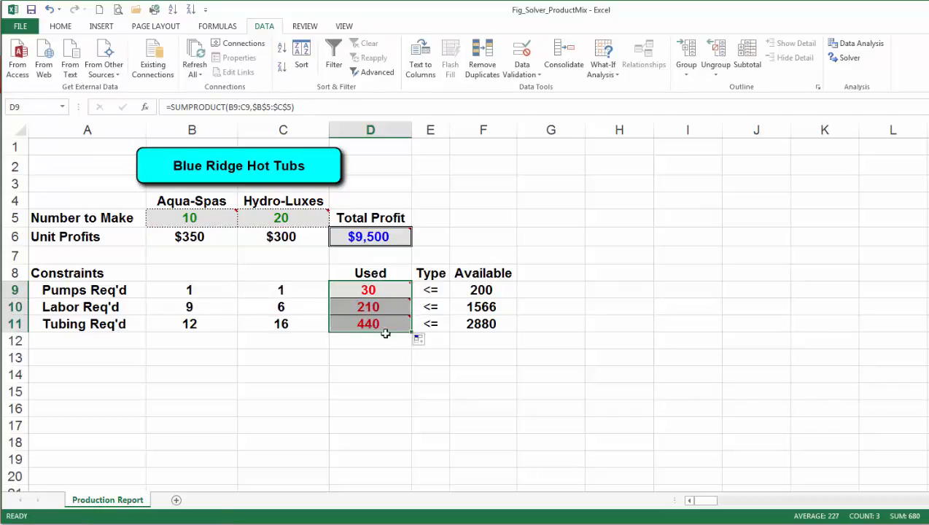
- Check the row references and the absolute number-to-make range in the copied Used formulas in D10 and D11
click(358, 307)
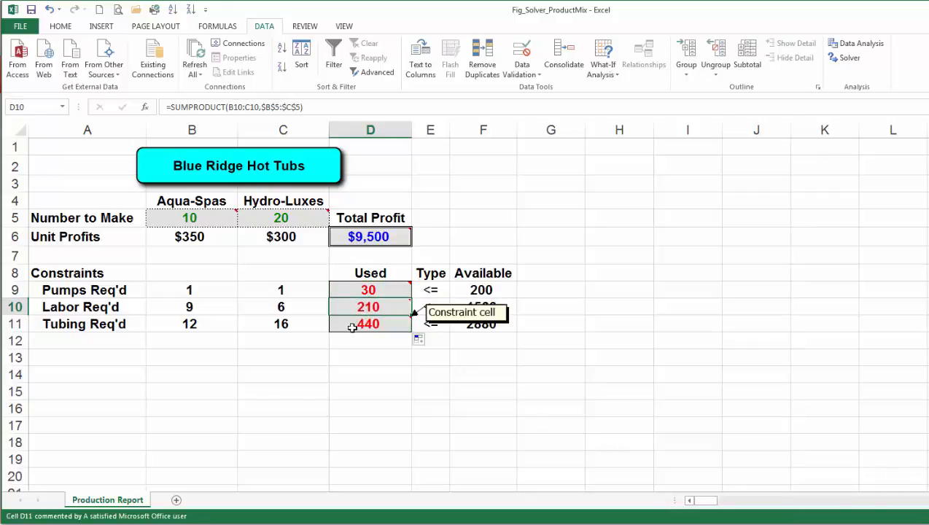
click(352, 327)
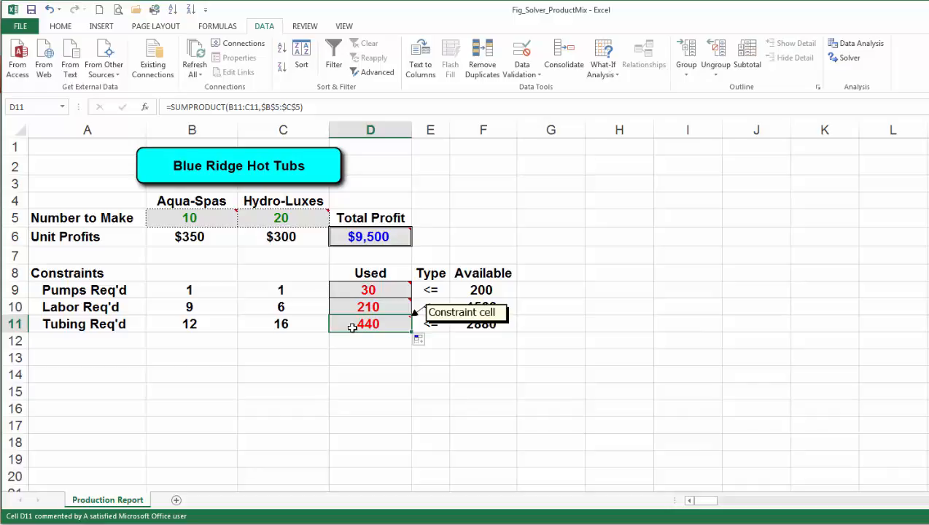
click(358, 307)
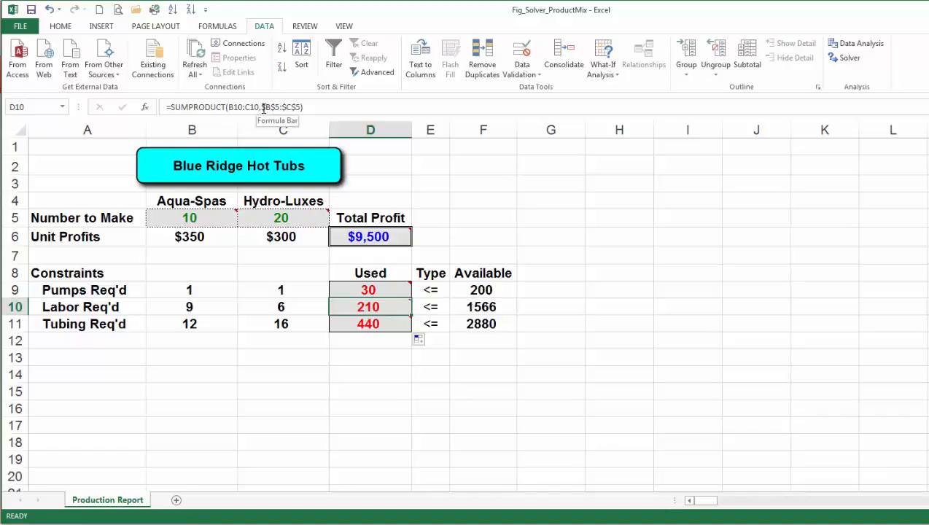
drag(262, 108, 300, 108)
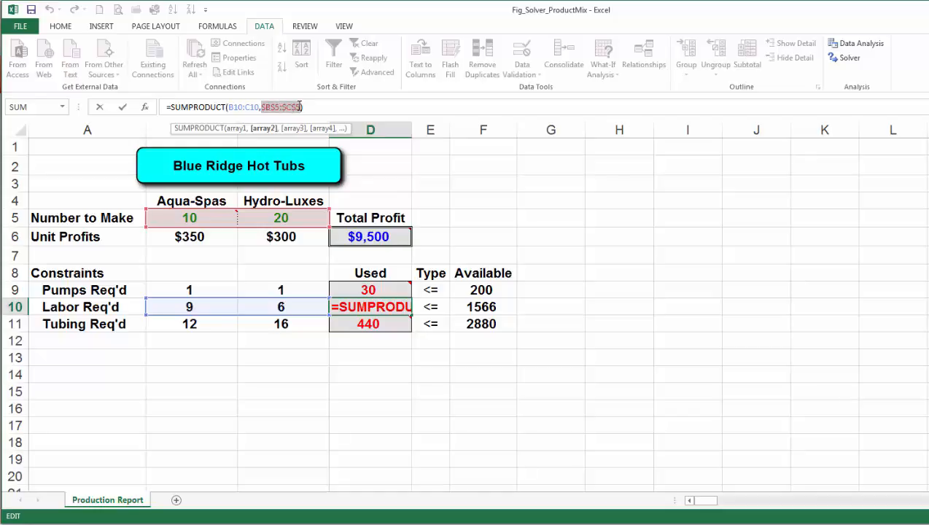
key(Return)
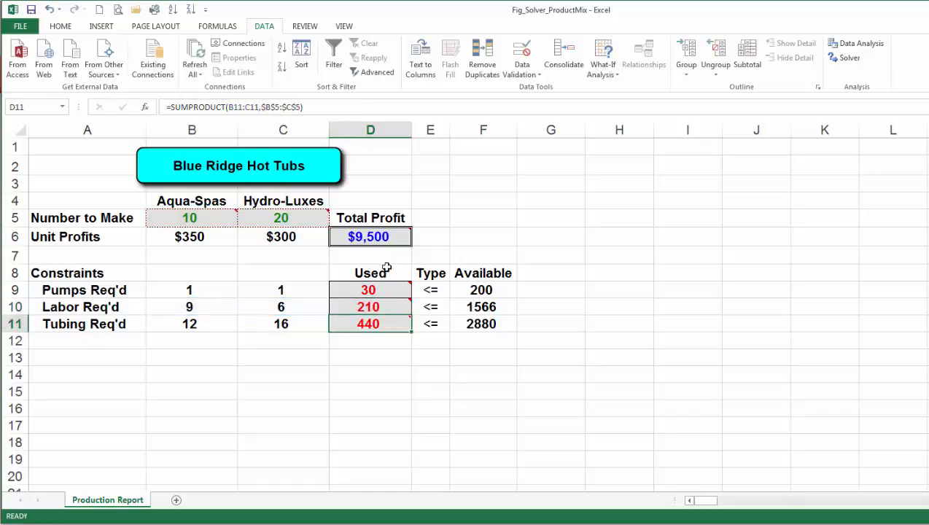
mouse_move(380, 321)
mouse_move(369, 289)
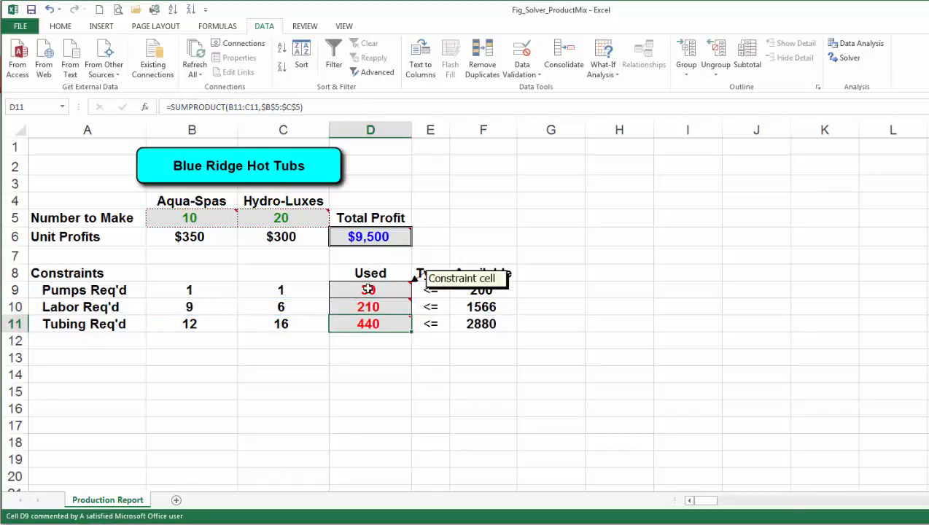
mouse_move(355, 309)
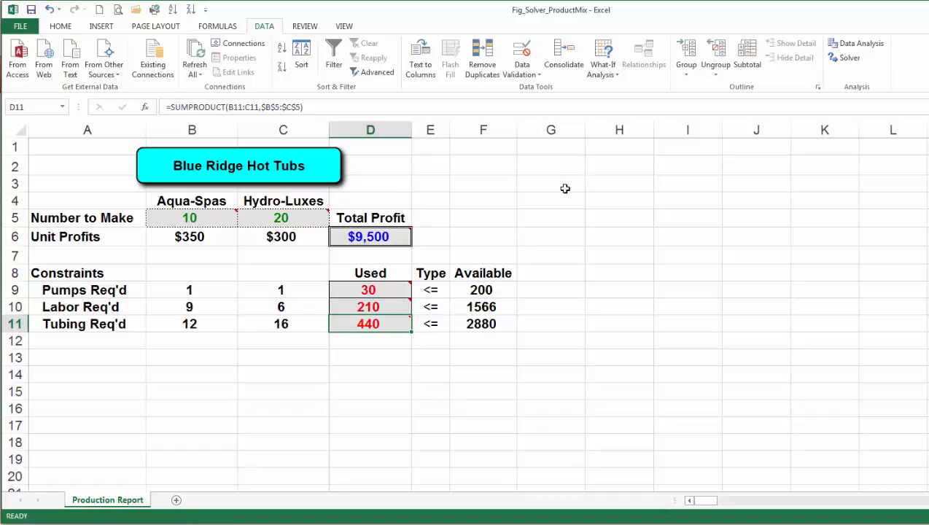
- Open Solver and set it to maximize the Total Profit cell D6 by changing the number-to-make cells B5:C5
click(851, 64)
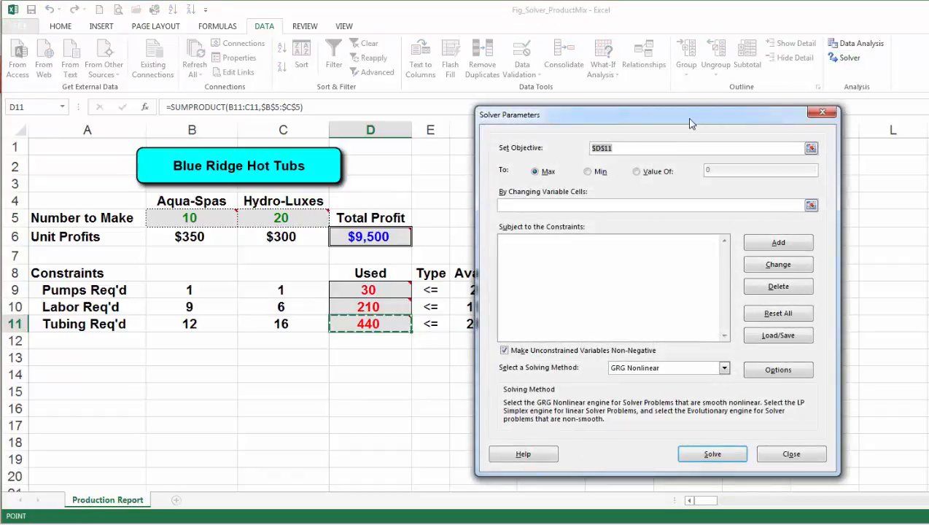
drag(692, 123, 692, 113)
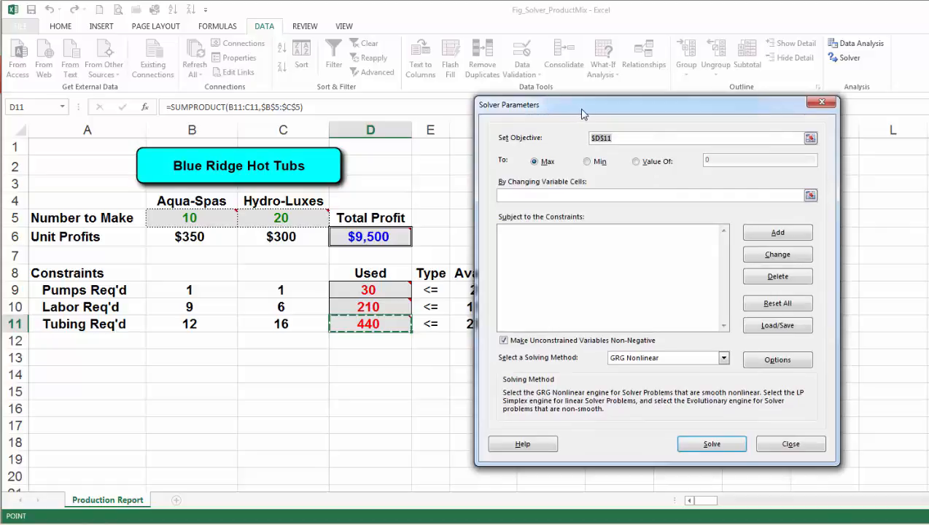
drag(585, 108, 617, 104)
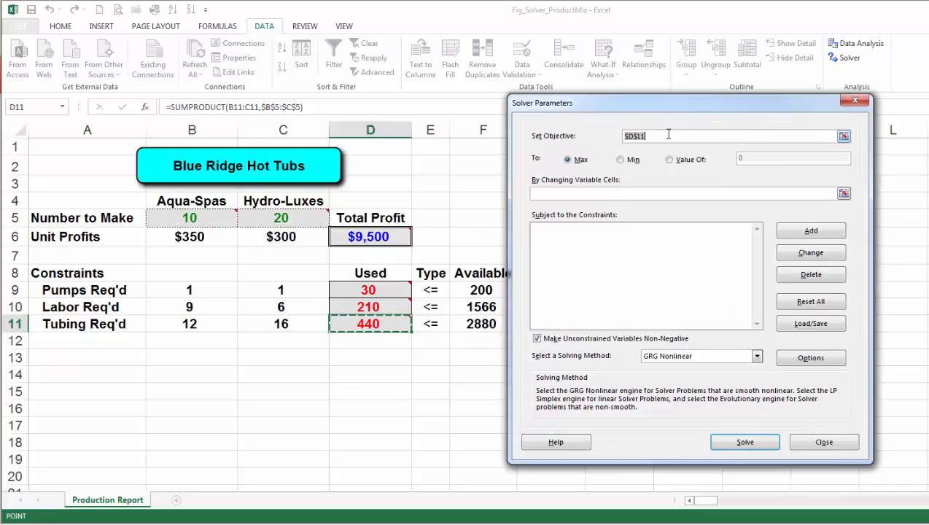
click(367, 238)
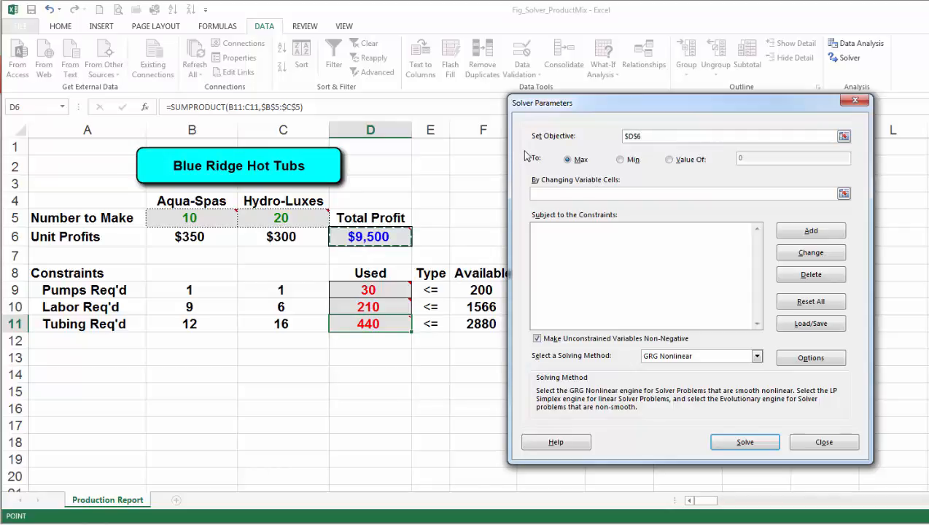
click(569, 160)
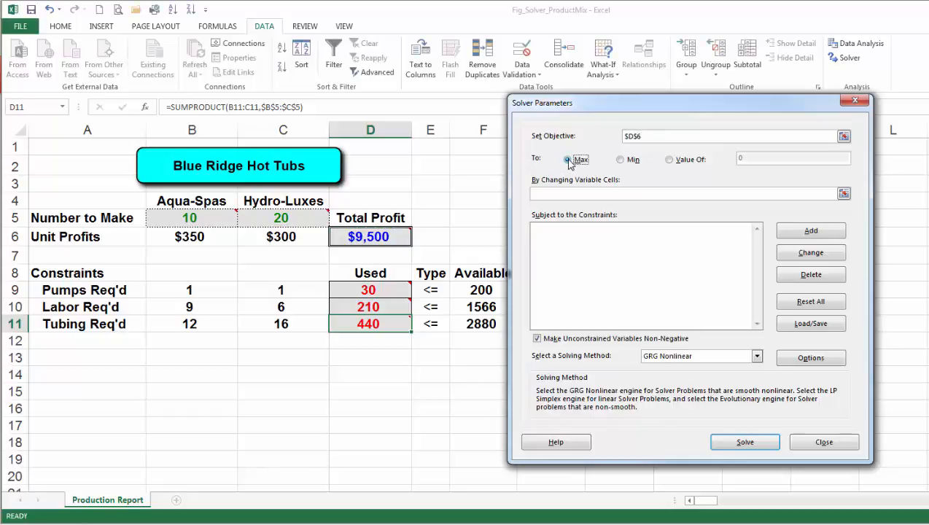
click(552, 196)
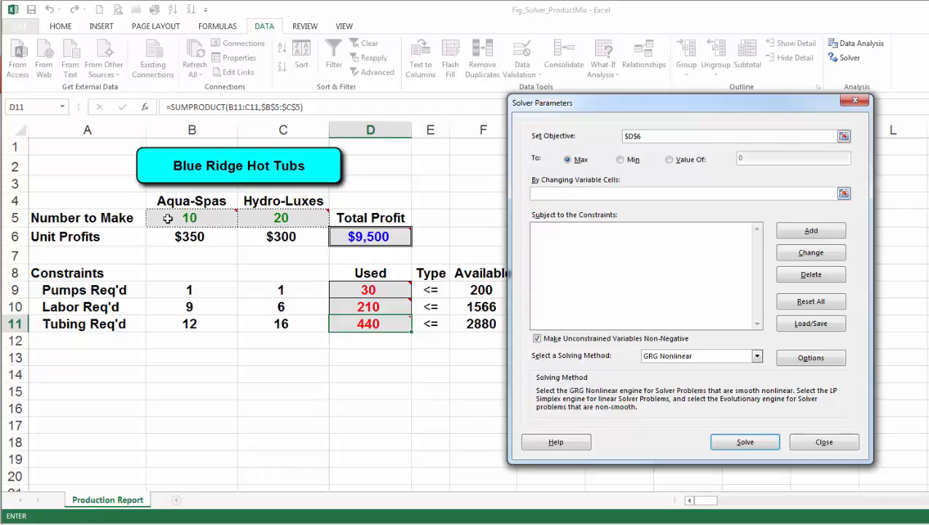
drag(168, 220, 272, 218)
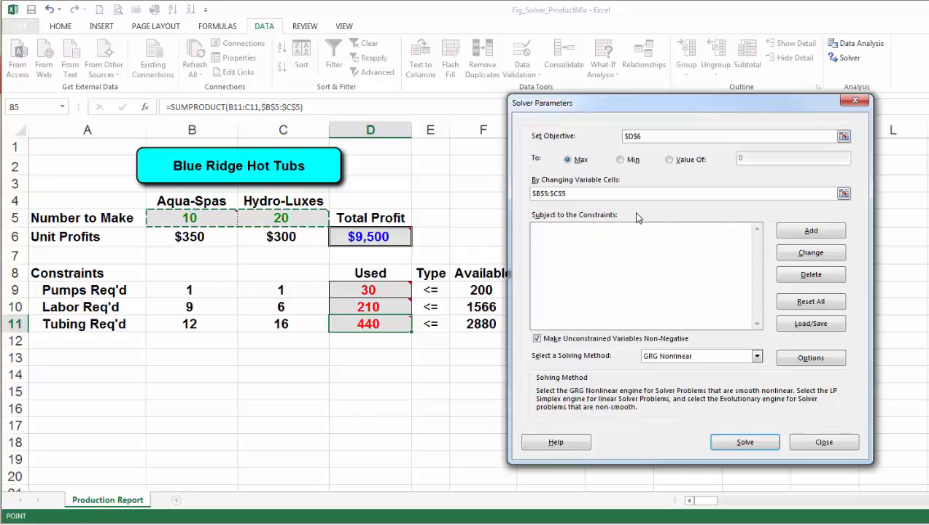
- Add a Solver constraint that the Used cells D9:D11 are <= the Available cells F9:F11
click(810, 231)
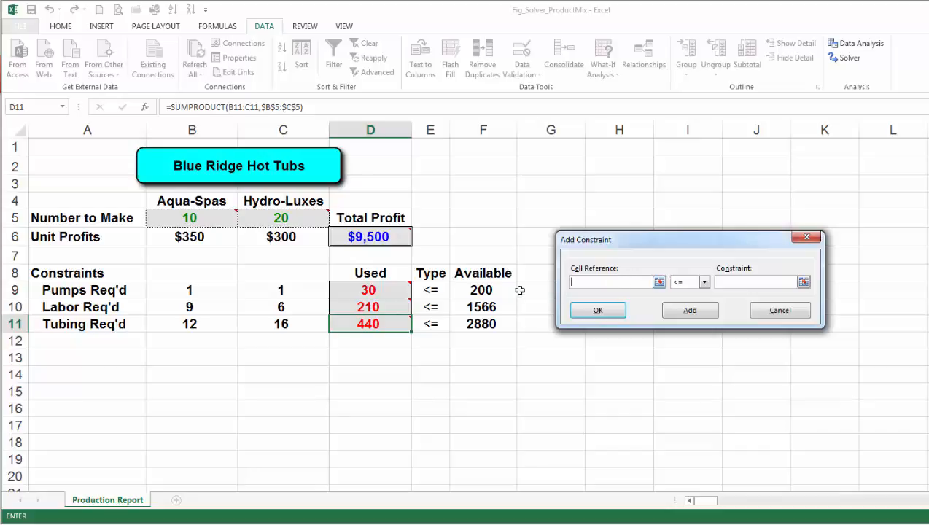
click(358, 285)
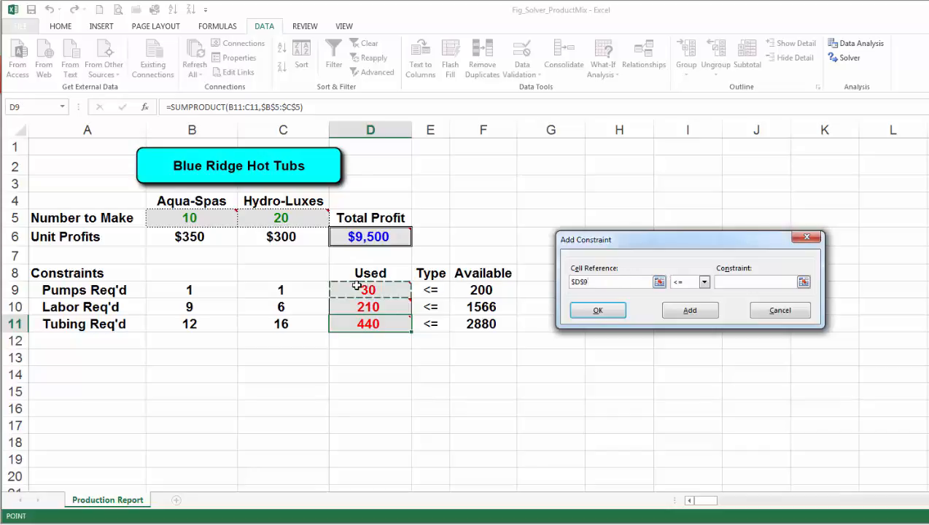
drag(357, 285, 365, 325)
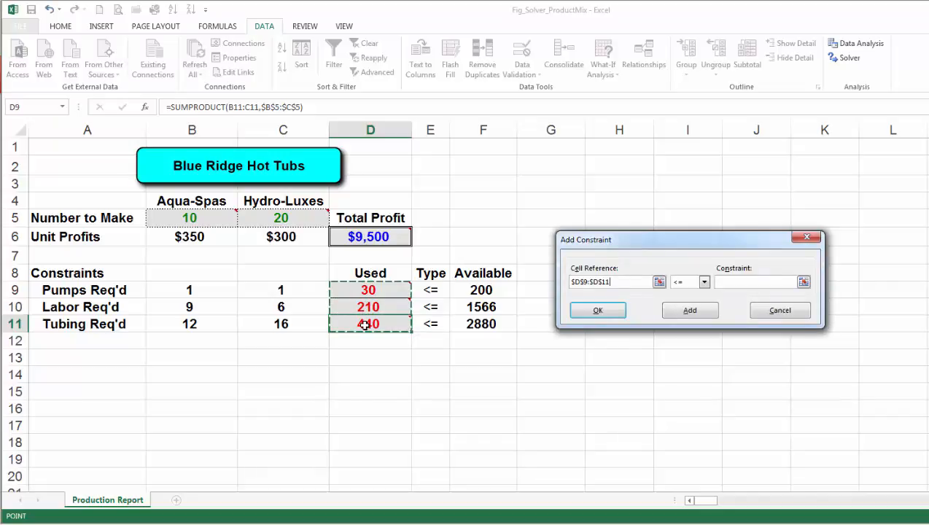
click(704, 283)
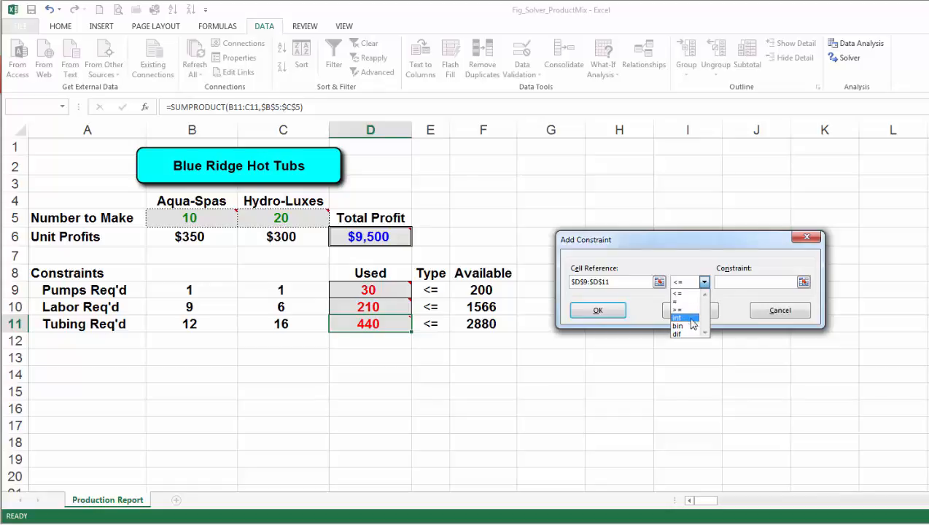
click(699, 262)
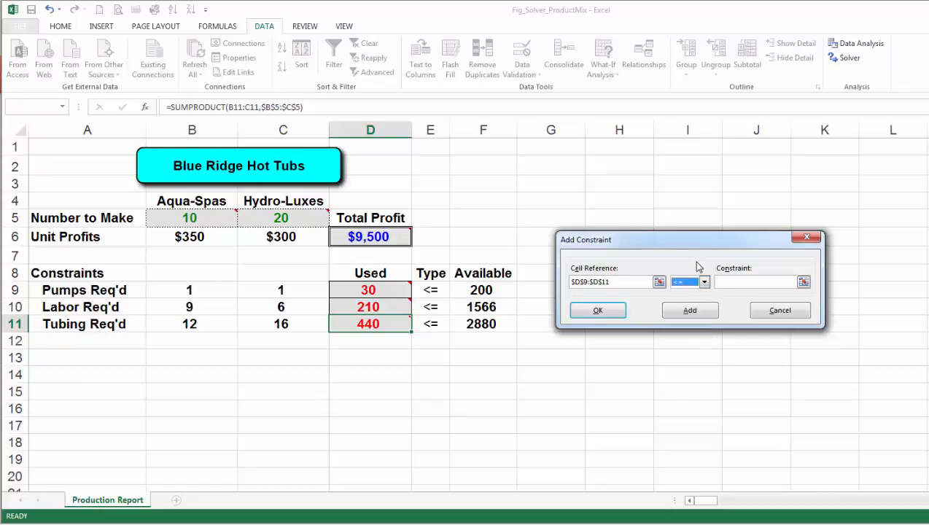
click(733, 286)
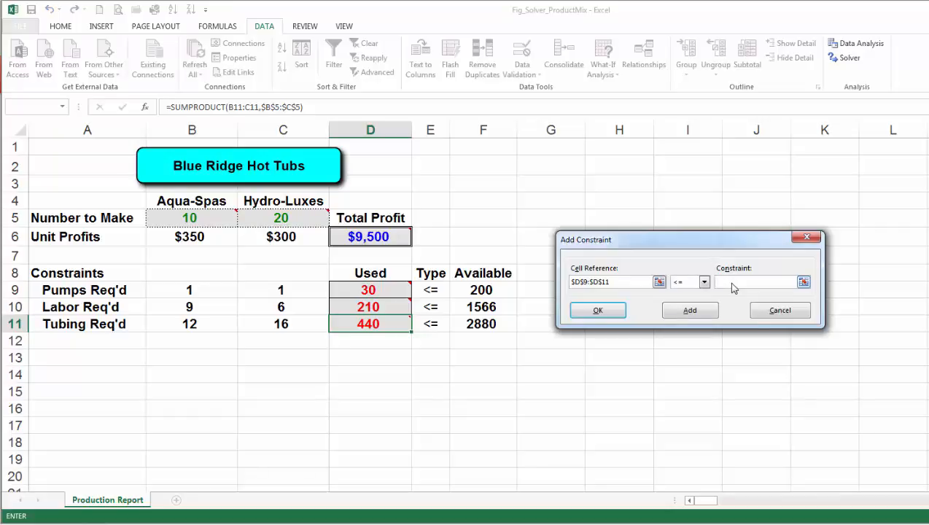
drag(477, 290, 478, 324)
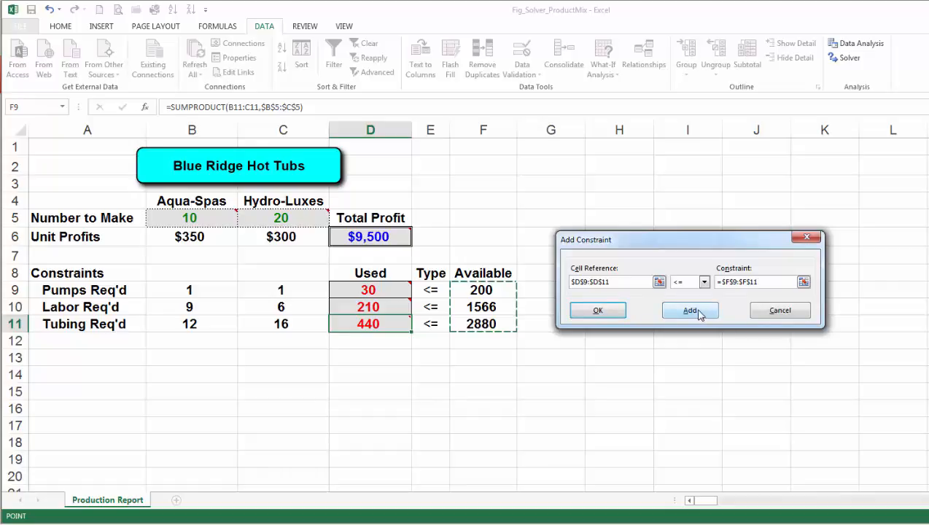
click(598, 312)
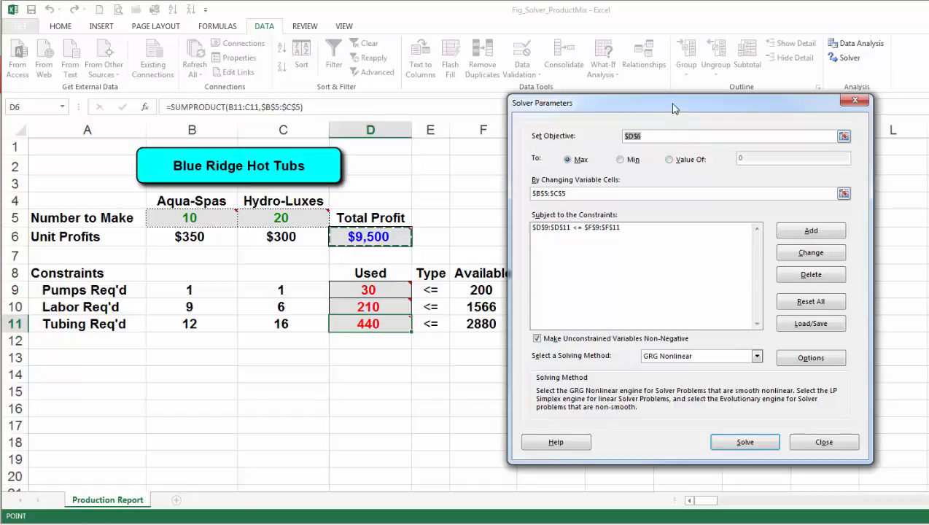
- Solve the model with the Simplex LP method, keeping unconstrained variables non-negative
drag(673, 103, 676, 80)
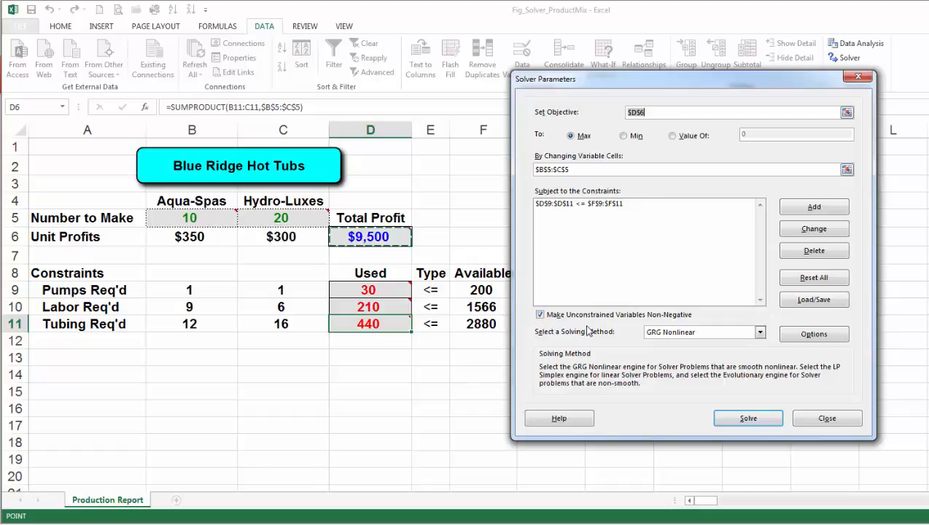
click(540, 316)
click(540, 316)
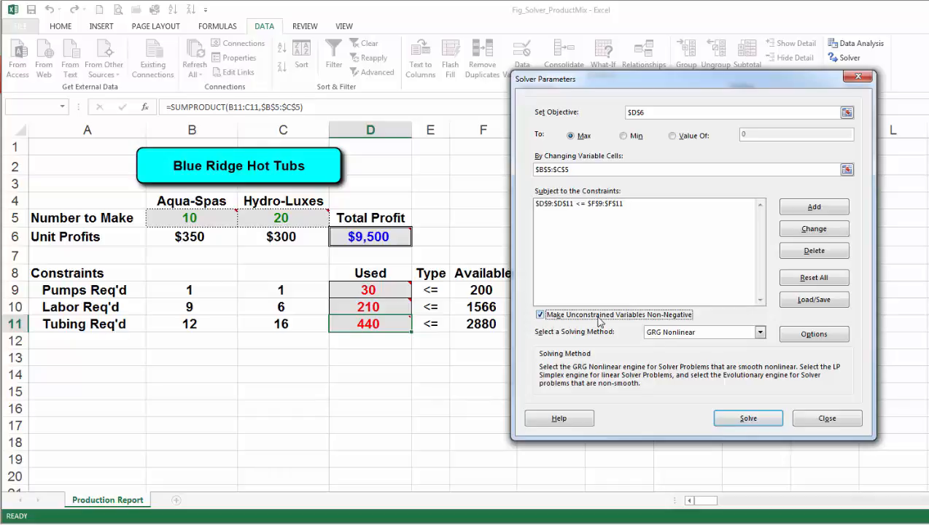
click(575, 234)
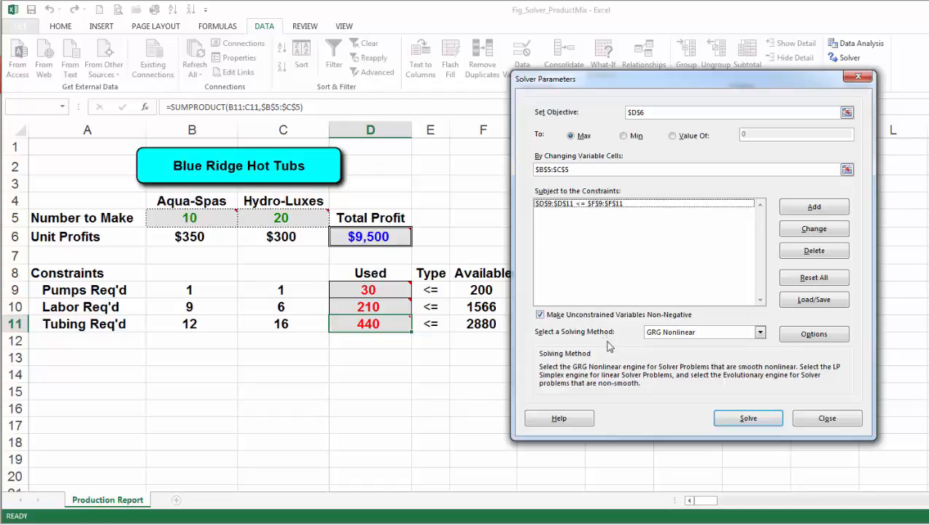
click(759, 333)
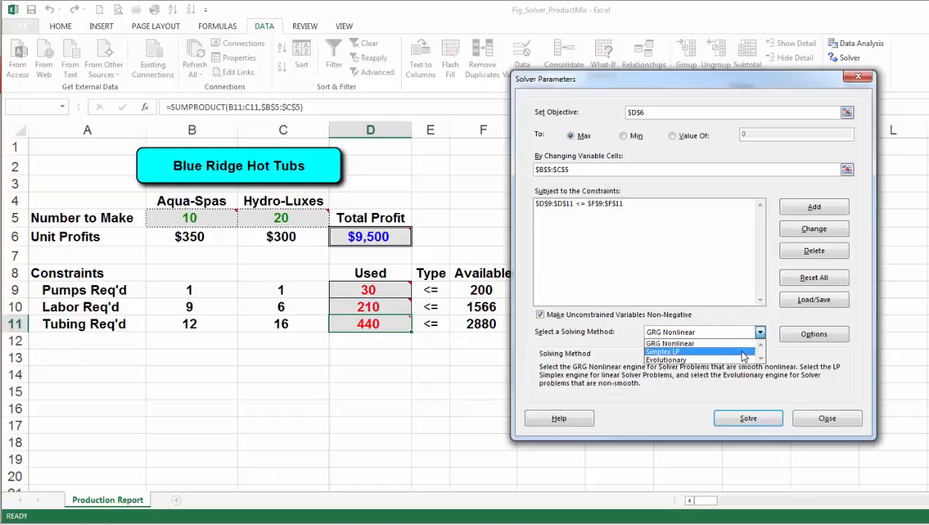
click(743, 353)
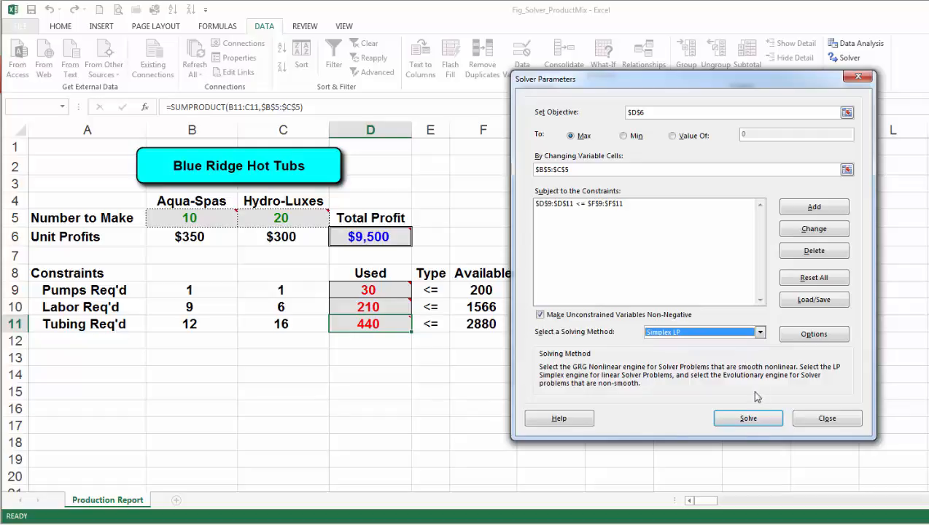
click(751, 419)
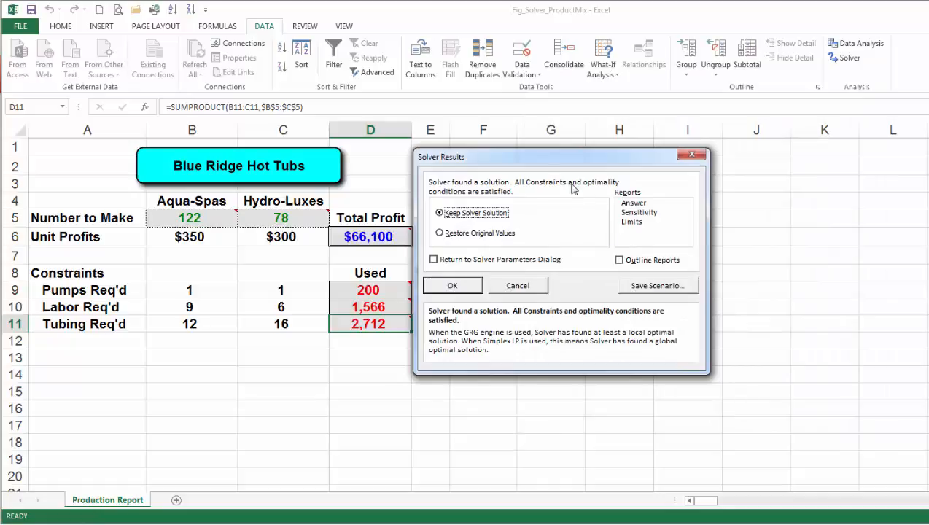
- Keep the Solver solution and generate the Answer and Sensitivity reports
drag(550, 164, 678, 154)
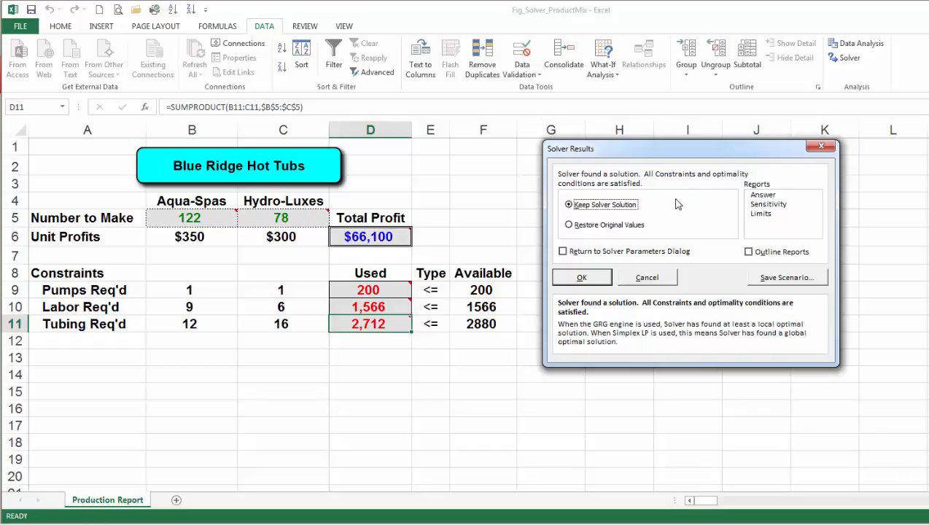
click(756, 197)
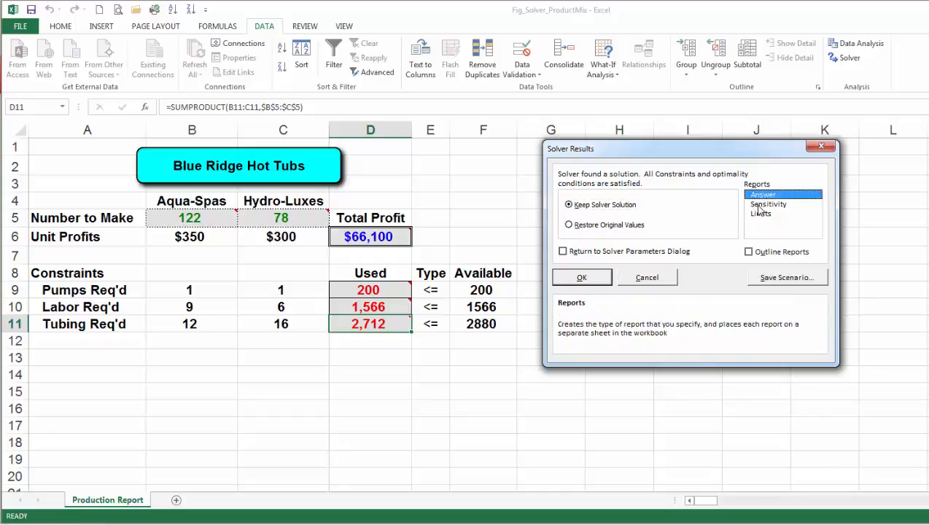
click(759, 206)
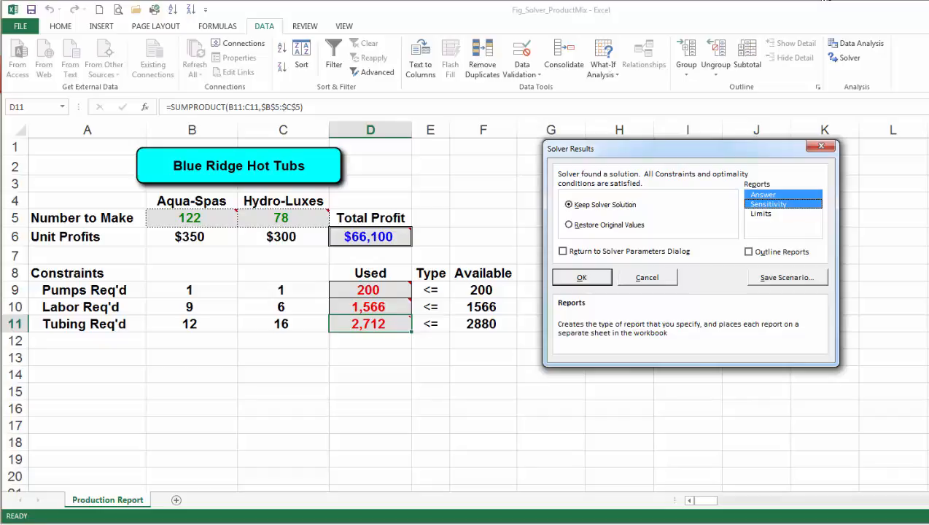
click(581, 280)
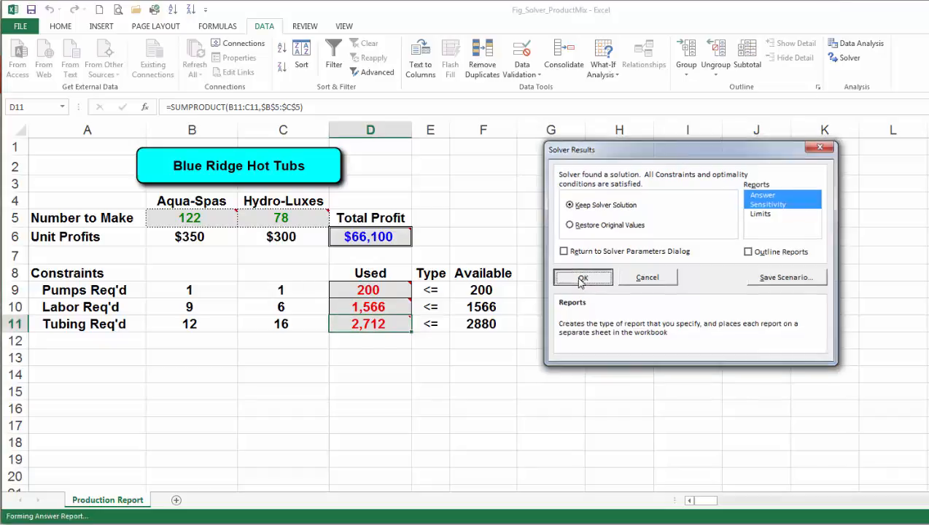